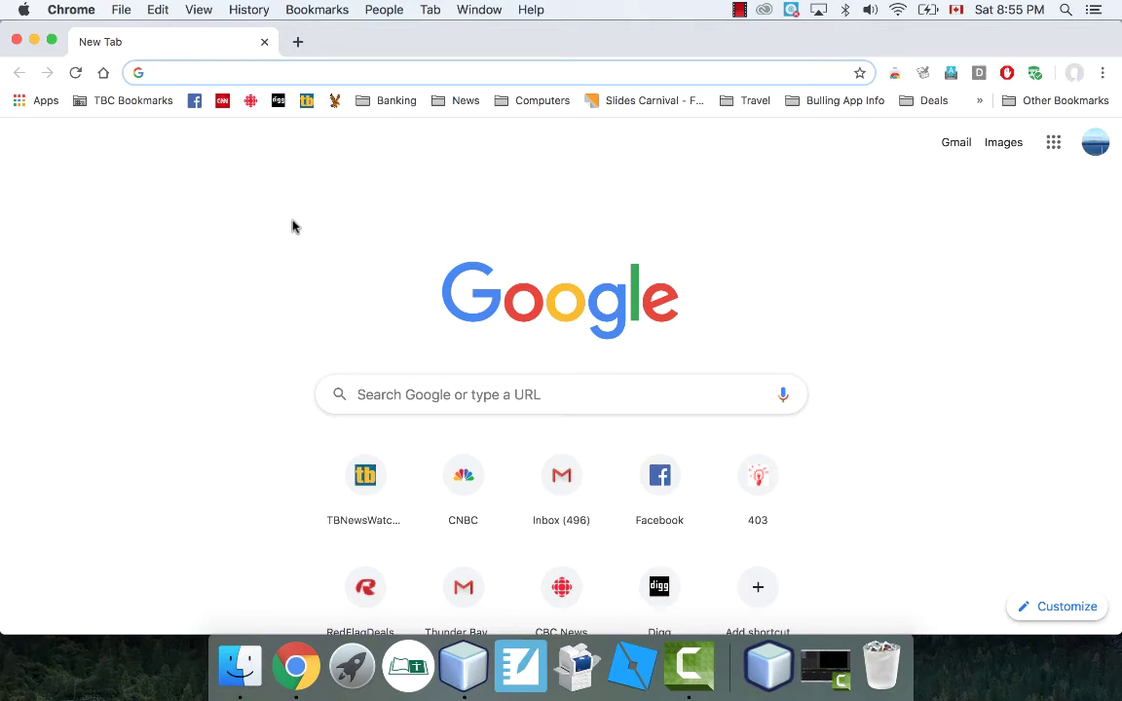
Open Google Sheets from the Google apps and create a new blank spreadsheet
click(1052, 146)
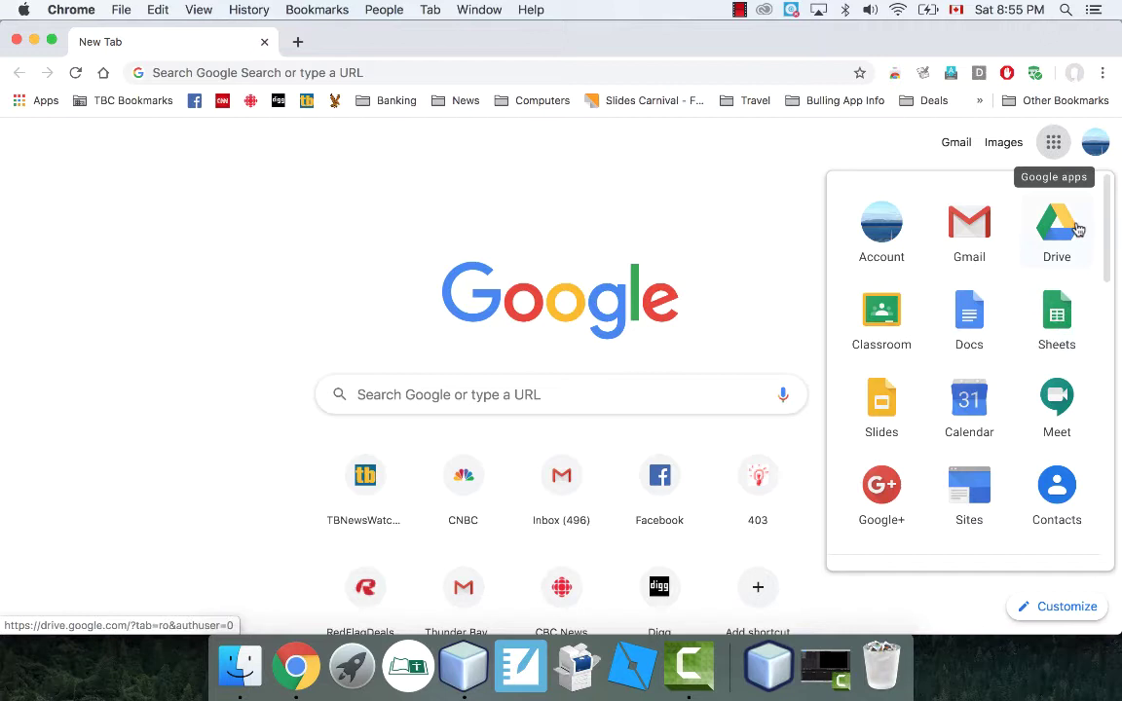
click(1055, 317)
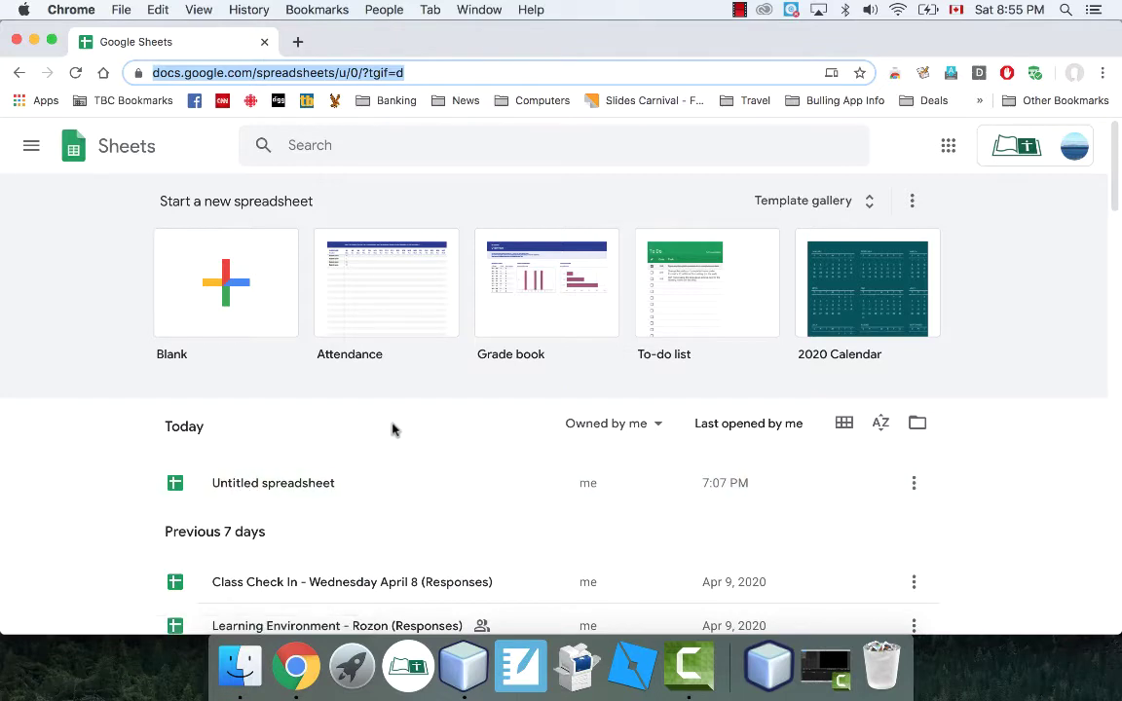
click(227, 289)
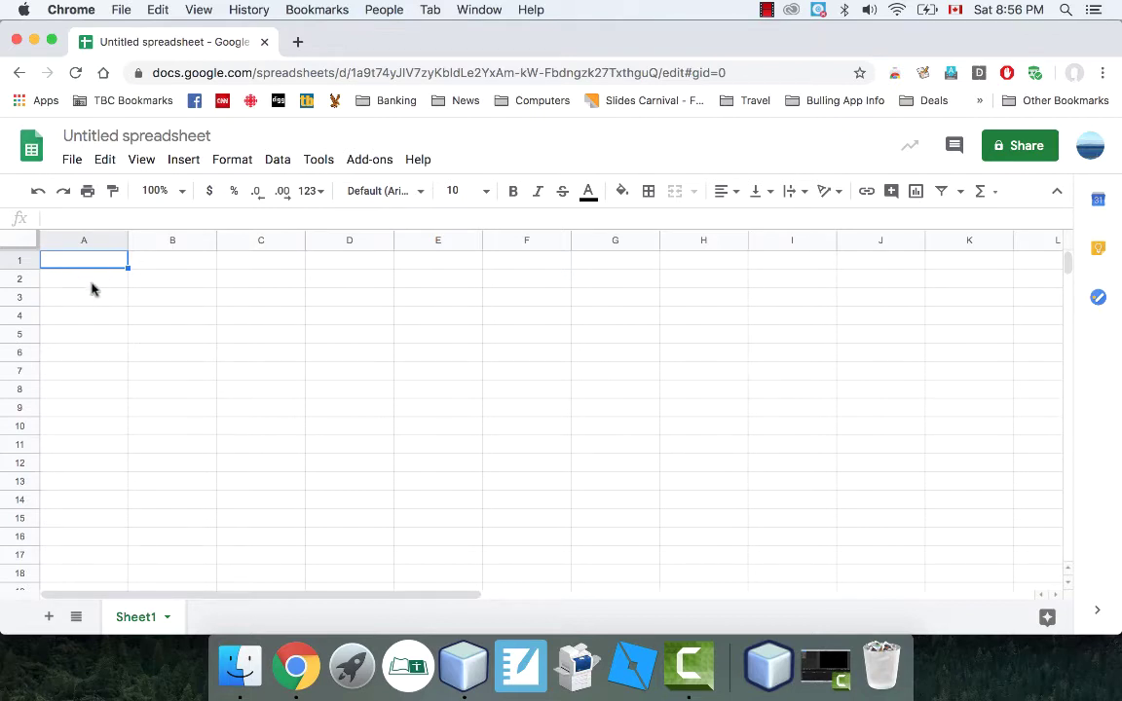
click(110, 283)
click(185, 284)
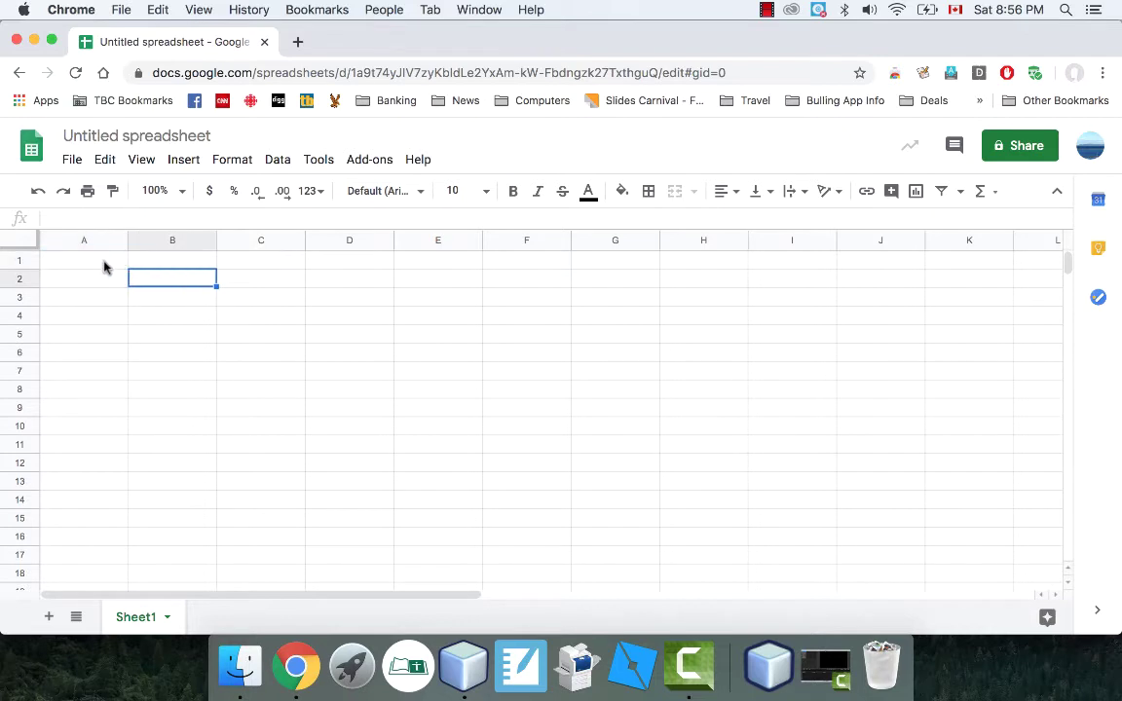
click(99, 261)
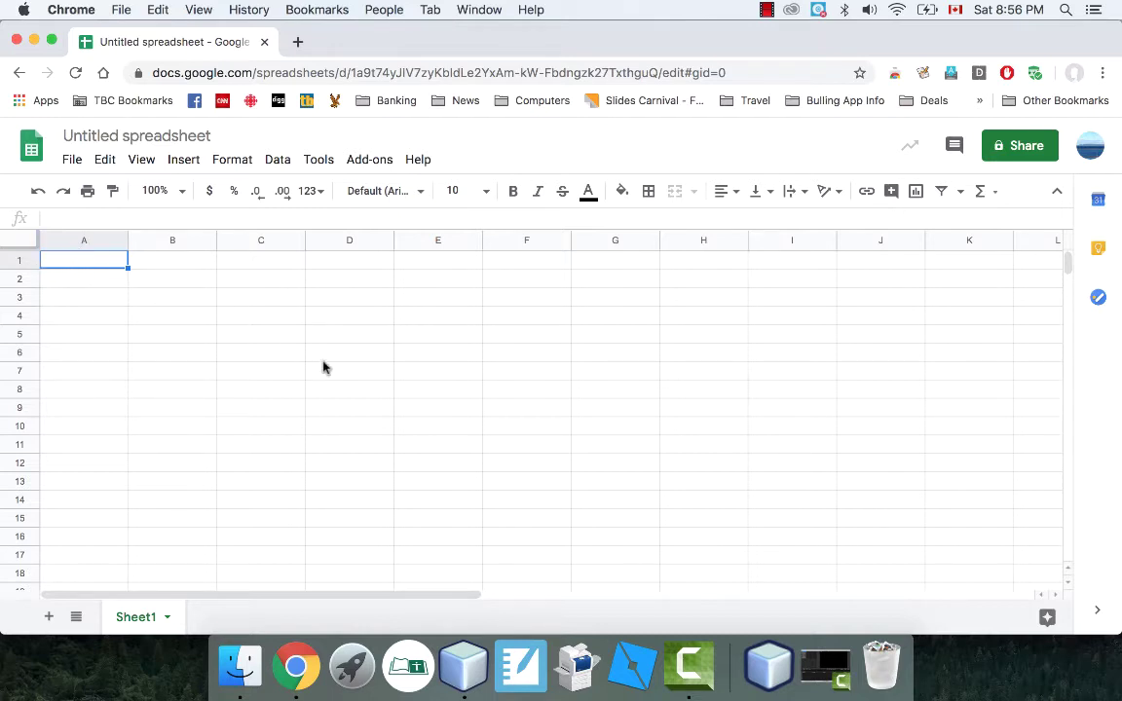
click(353, 280)
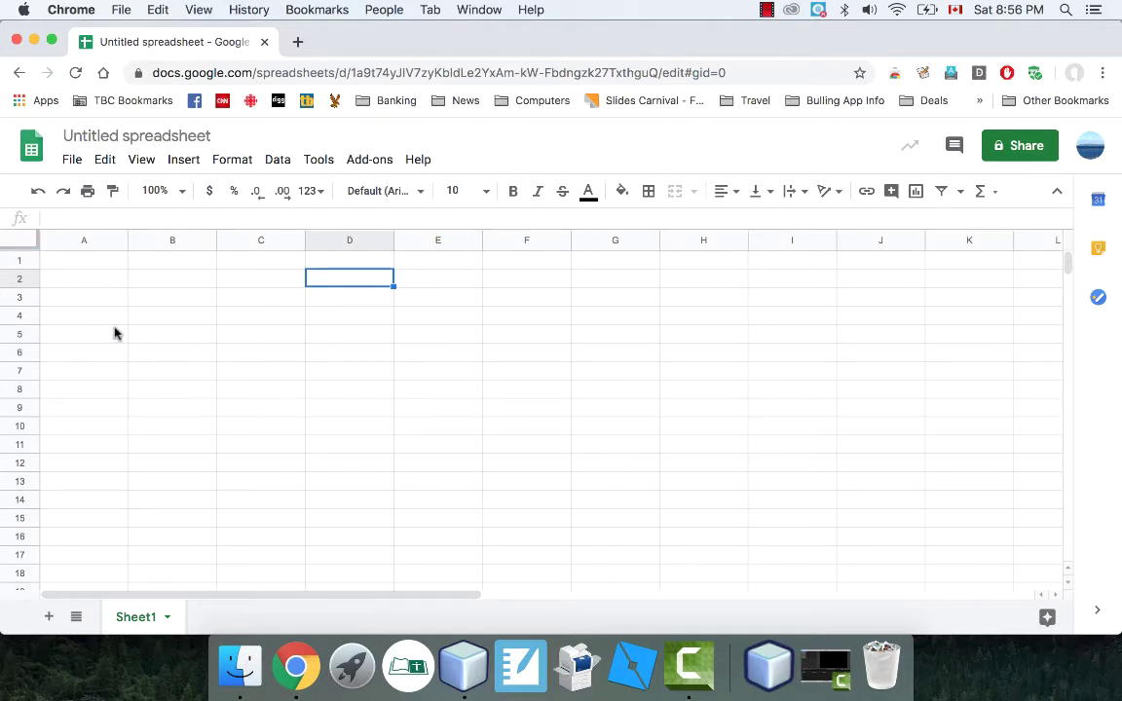
click(181, 287)
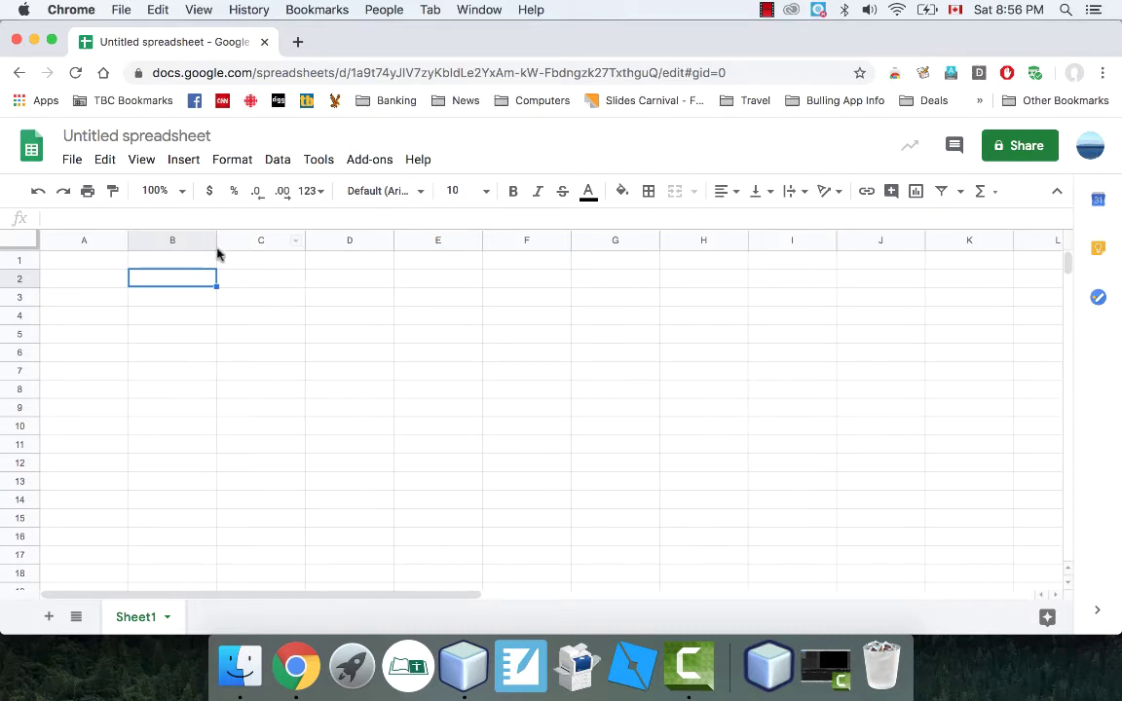
Enter the title "Grocery List" in cell A1
click(100, 262)
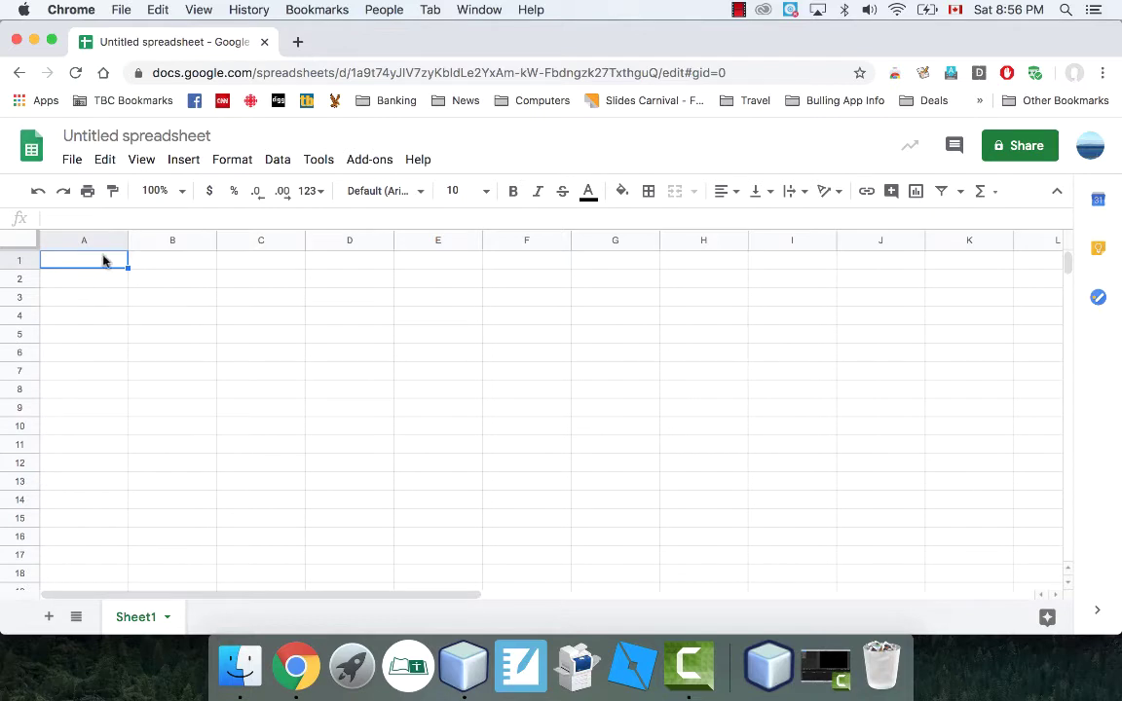
text(Grocery)
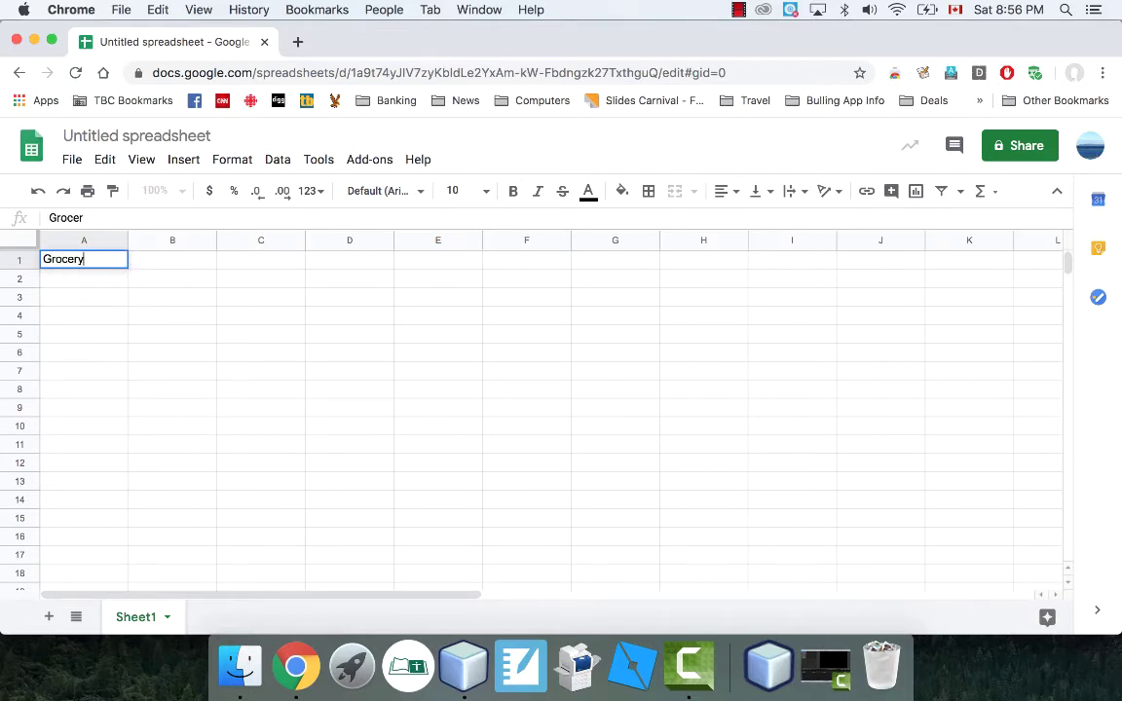
text( List)
key(Return)
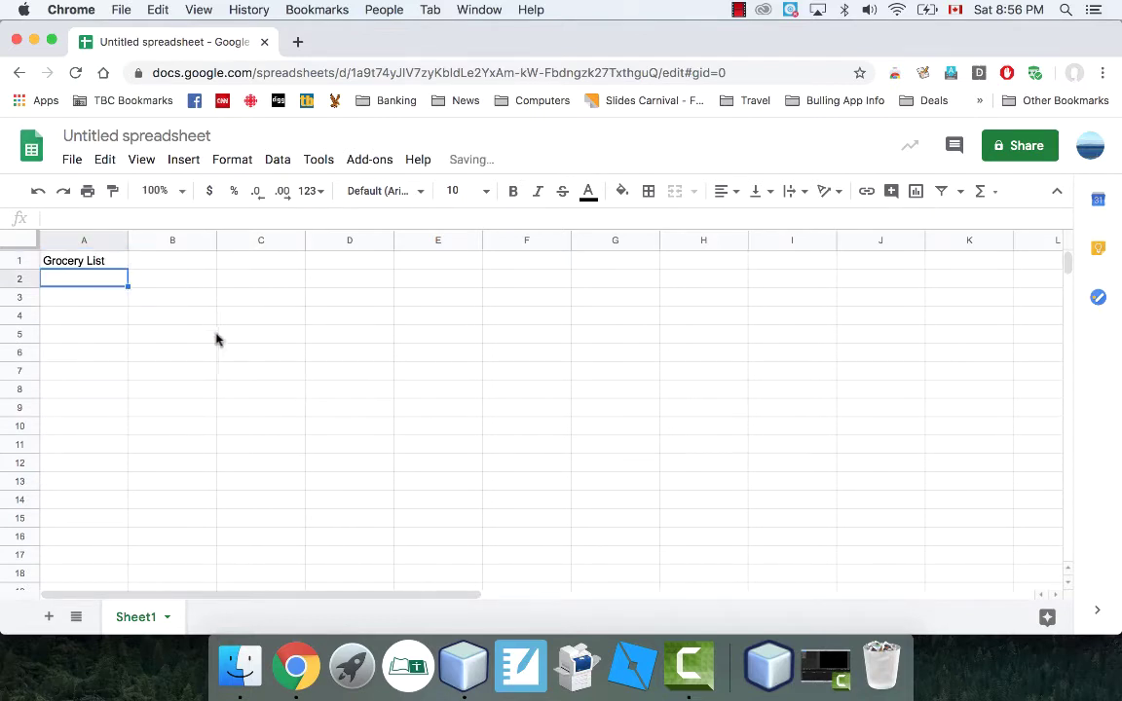
Enter the column headings "Item" in A2 and "Price" in B2
click(106, 303)
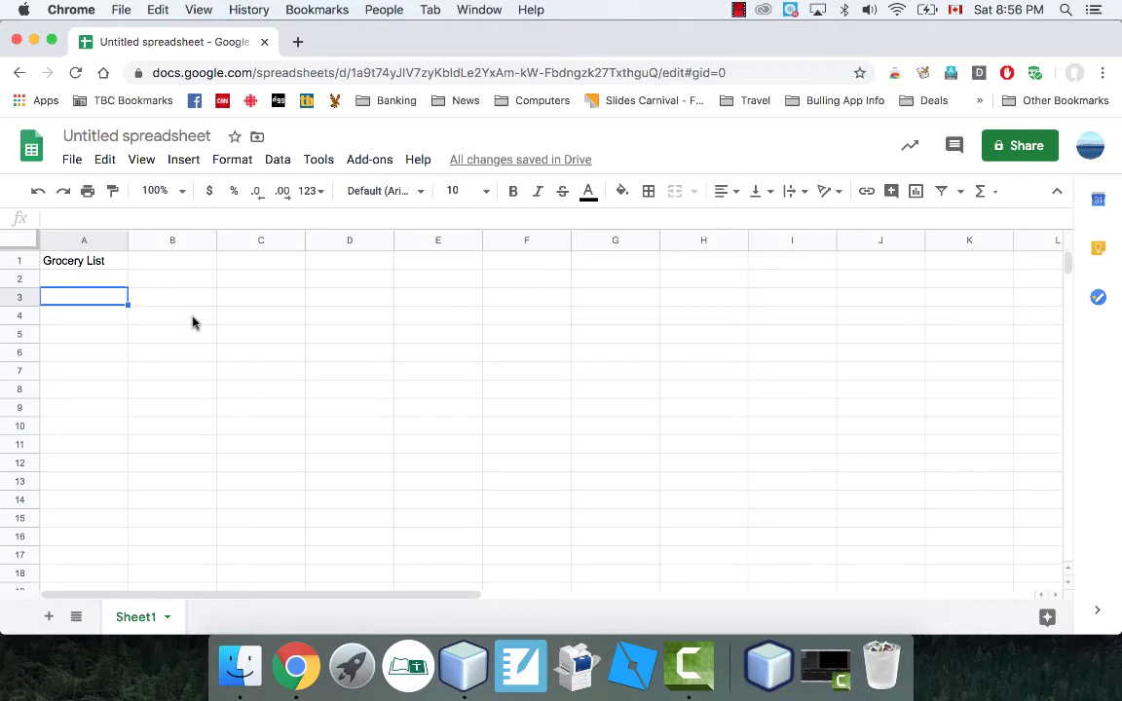
key(Up)
text(Item)
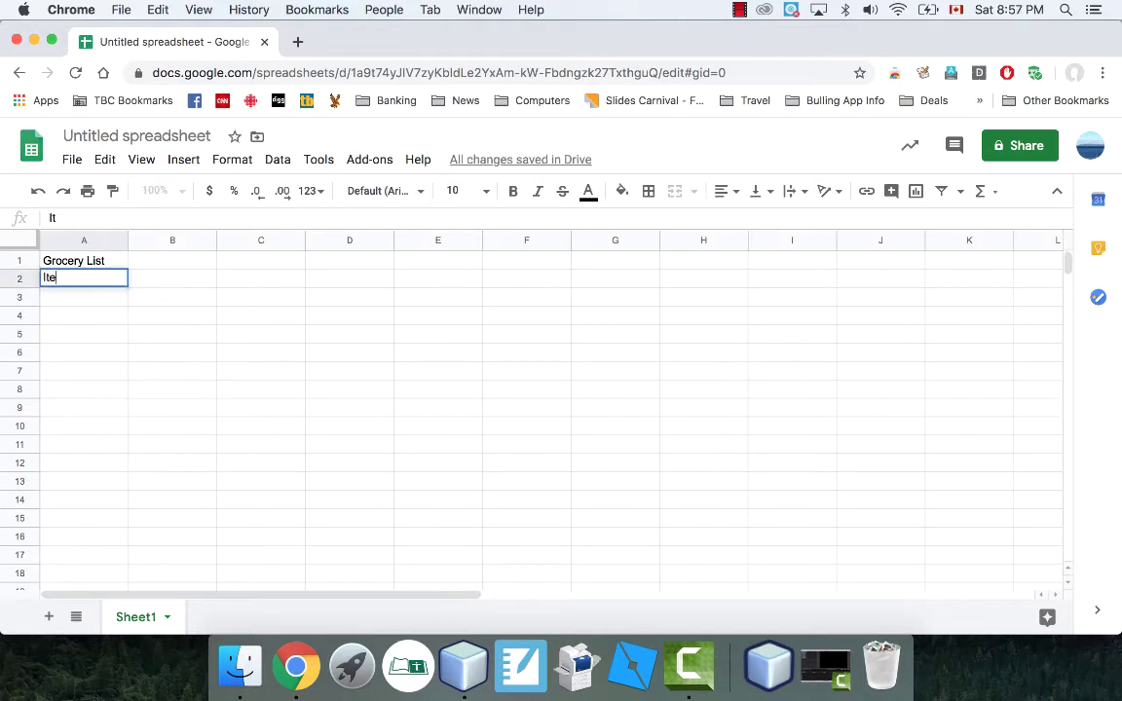
key(Return)
key(Right)
key(Up)
text(Price)
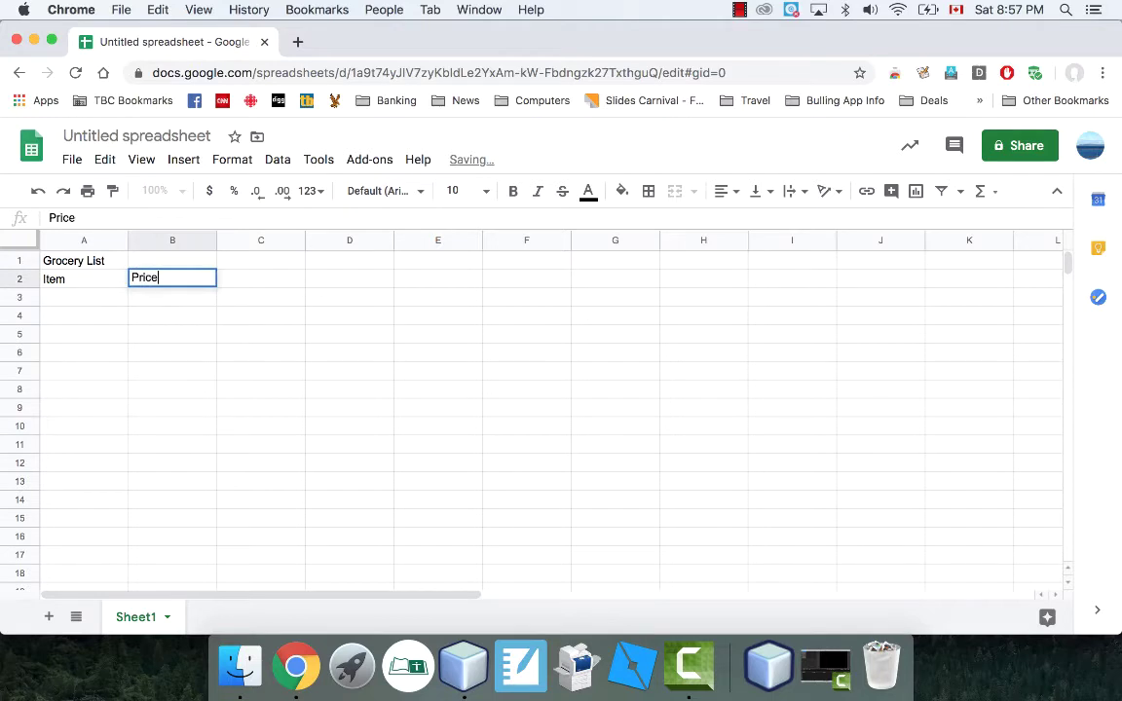
key(Return)
List Milk, Coffee and Bananas in cells A3 to A5 under the Item heading
key(Left)
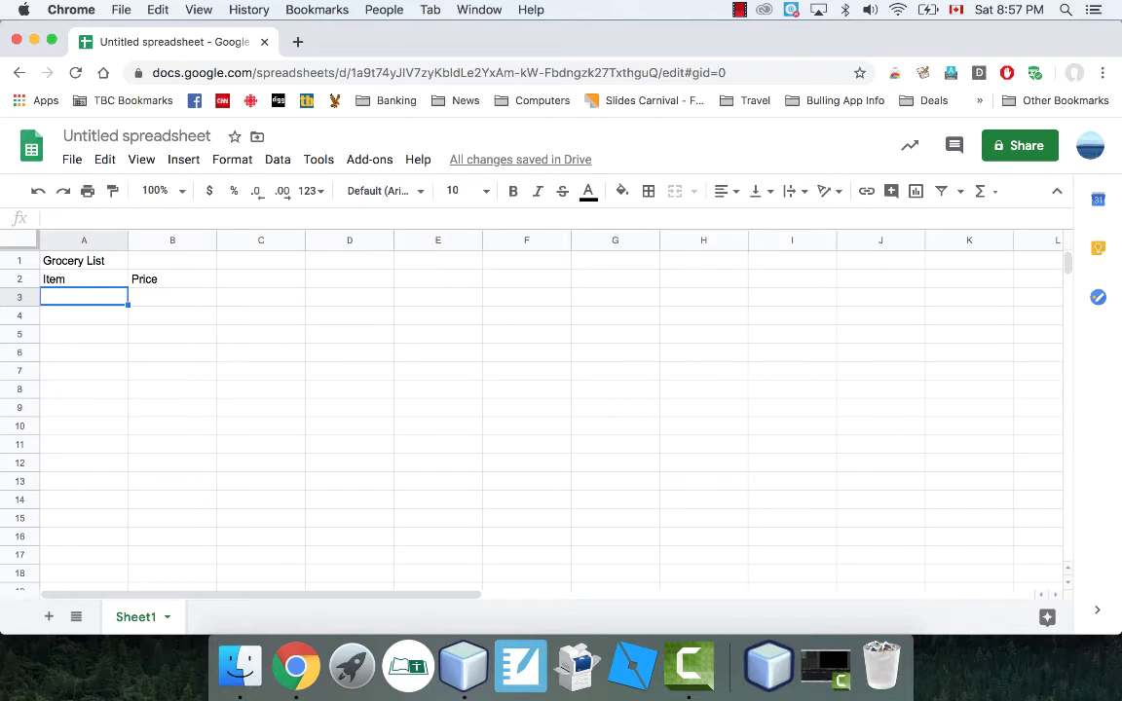
text(Milk)
key(Return)
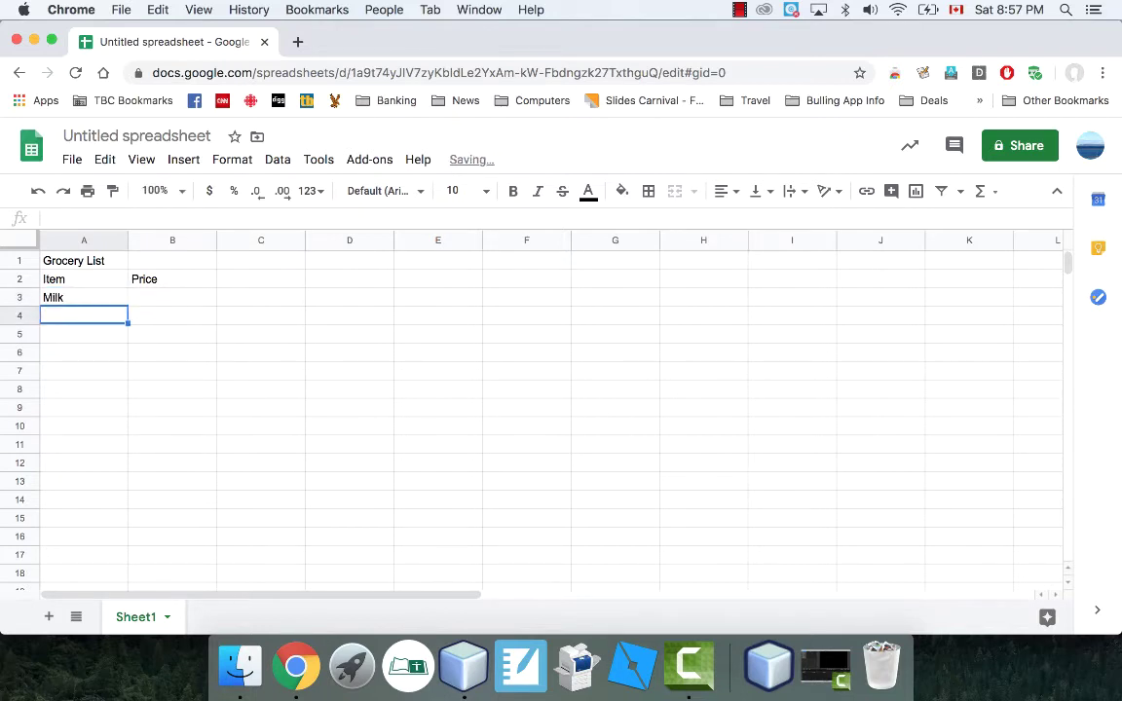
text(Cof)
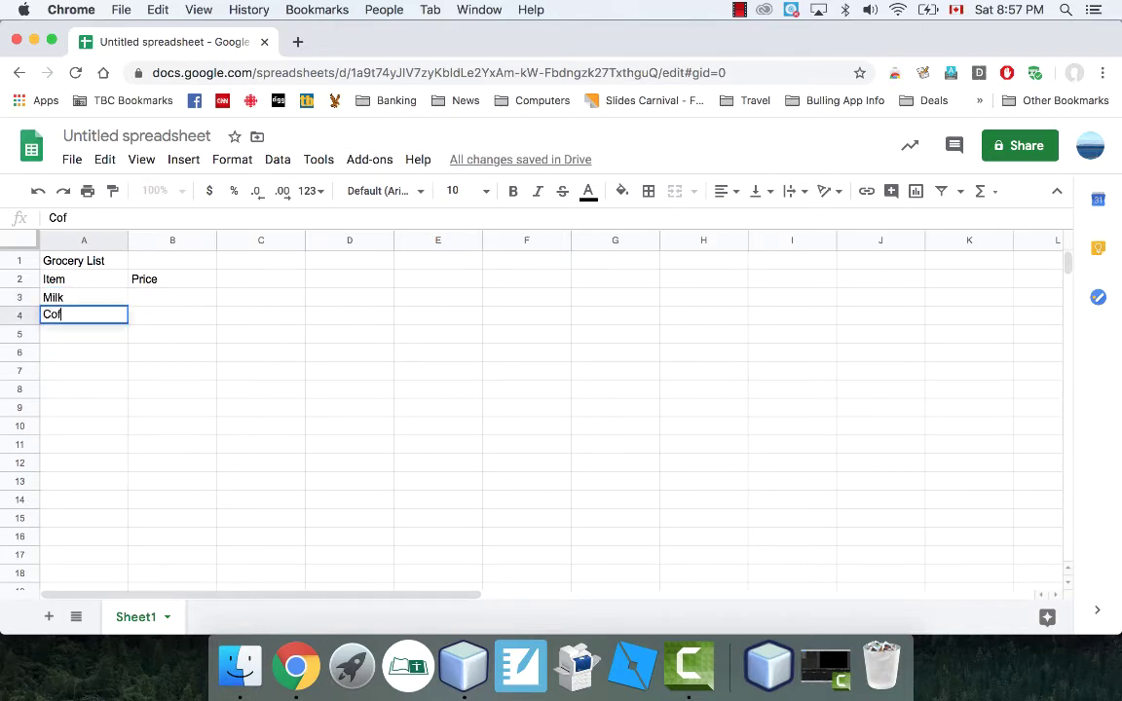
text(fee)
key(Return)
text(Bana)
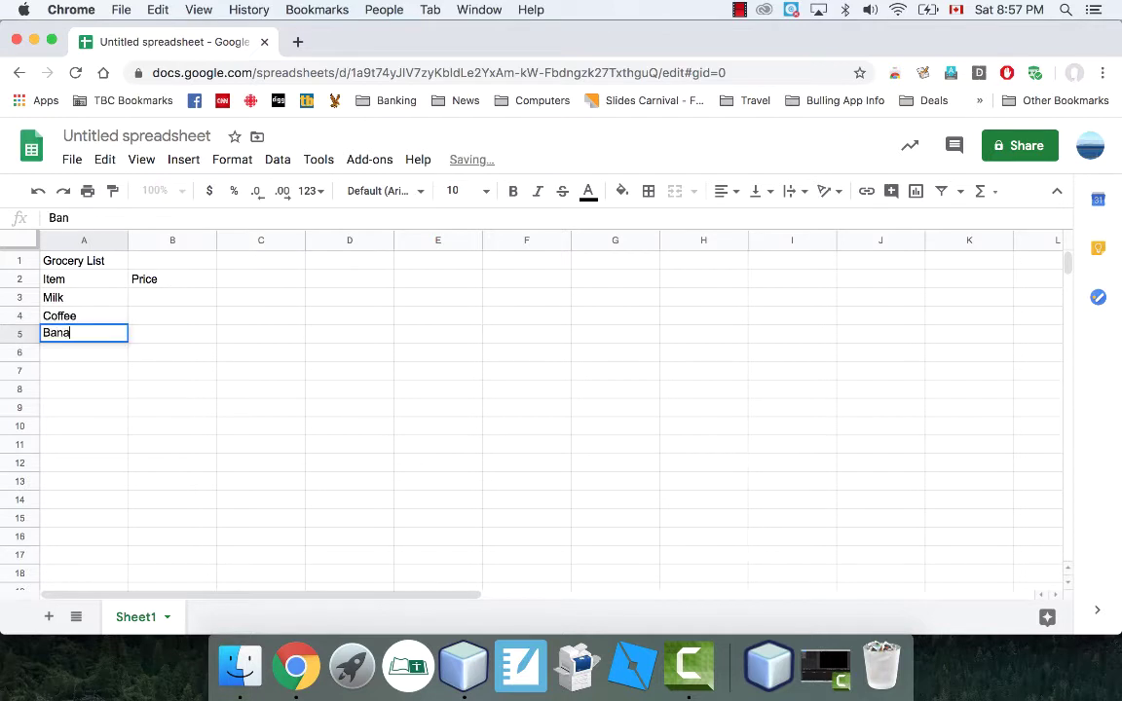
text(nas)
key(Return)
Add Bread in A6 and Cereal in A7 to the item list
text(Brea)
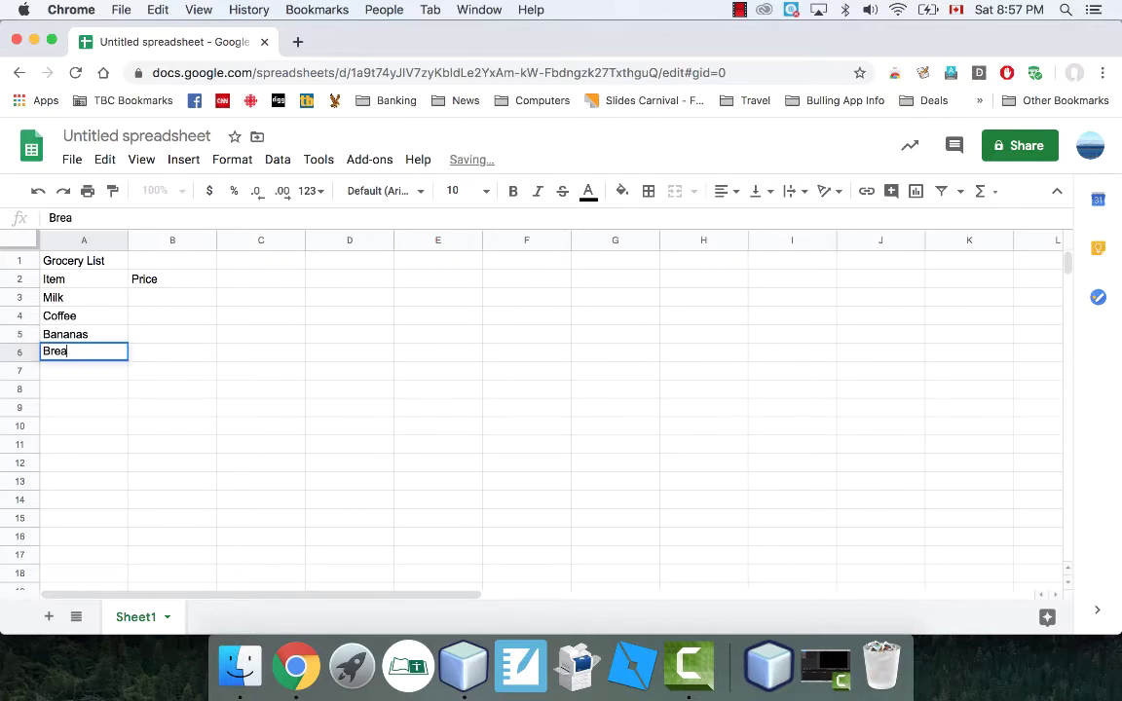
text(d)
key(Return)
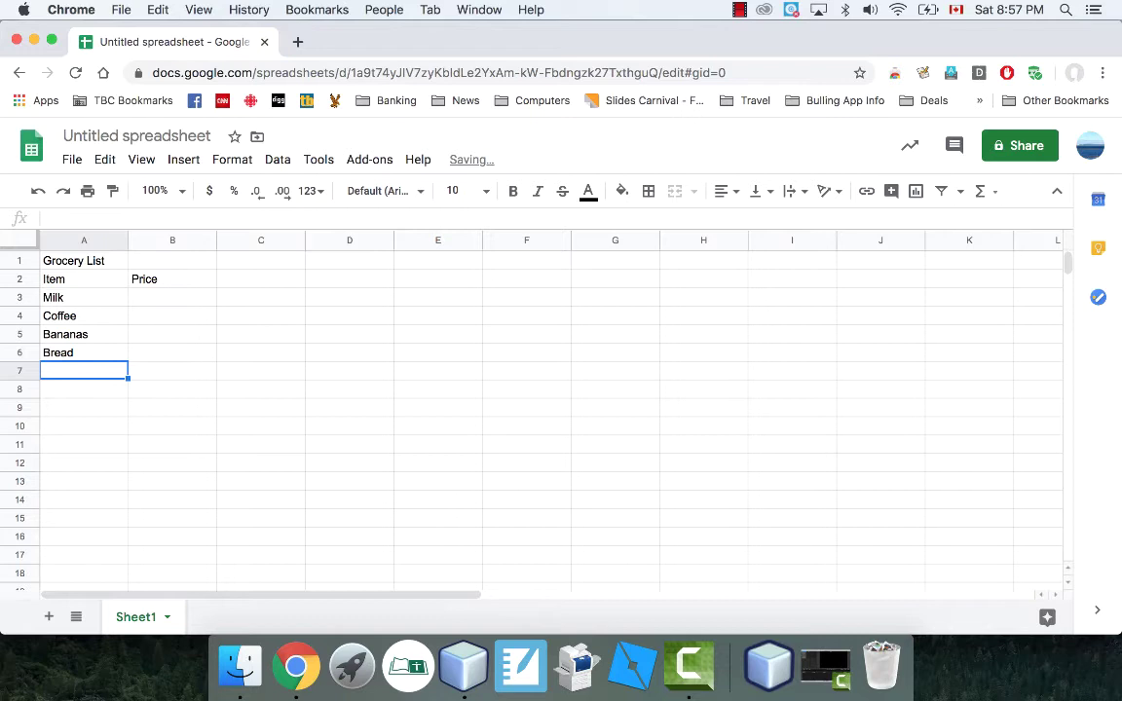
text(Cer)
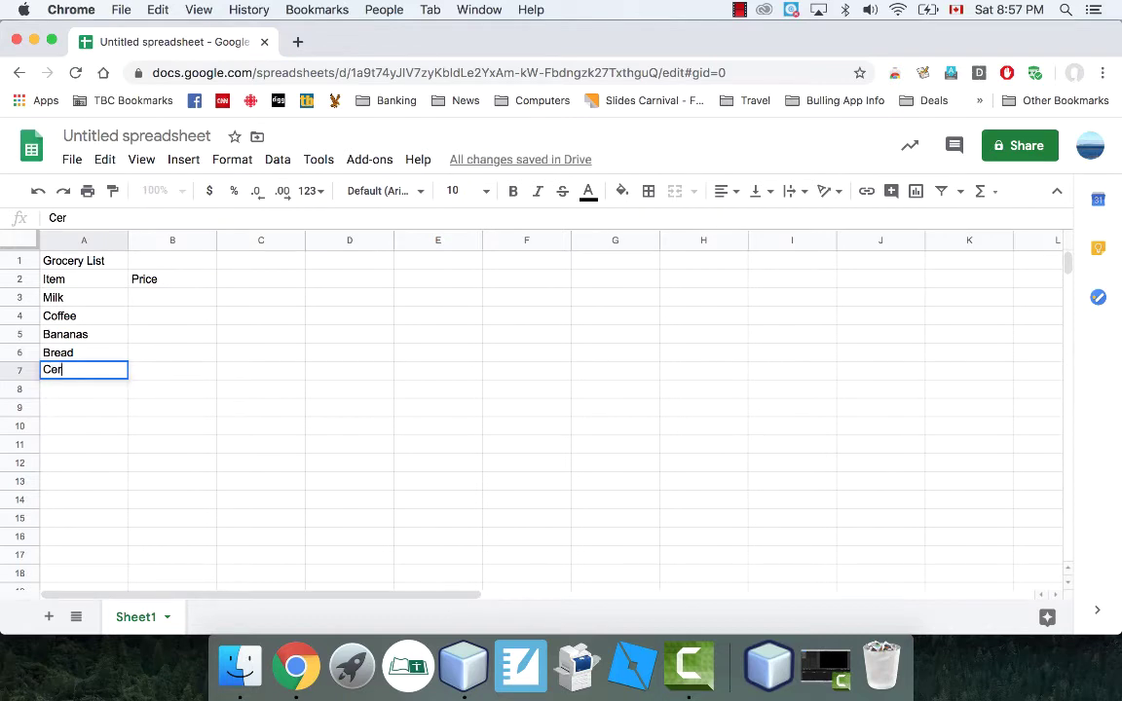
text(eal)
key(Return)
Enter the prices 3.79 for Milk in B3 and 7.99 for Coffee in B4
key(Right)
key(Up)
key(Up)
key(Up)
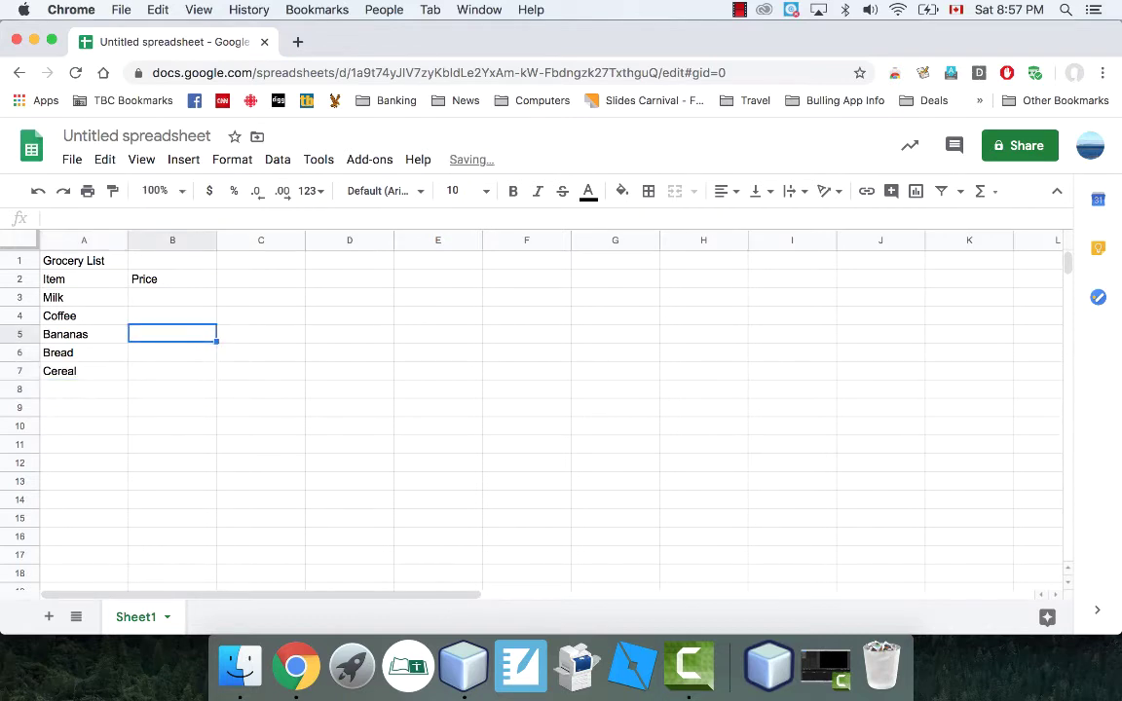
key(Up)
key(Up)
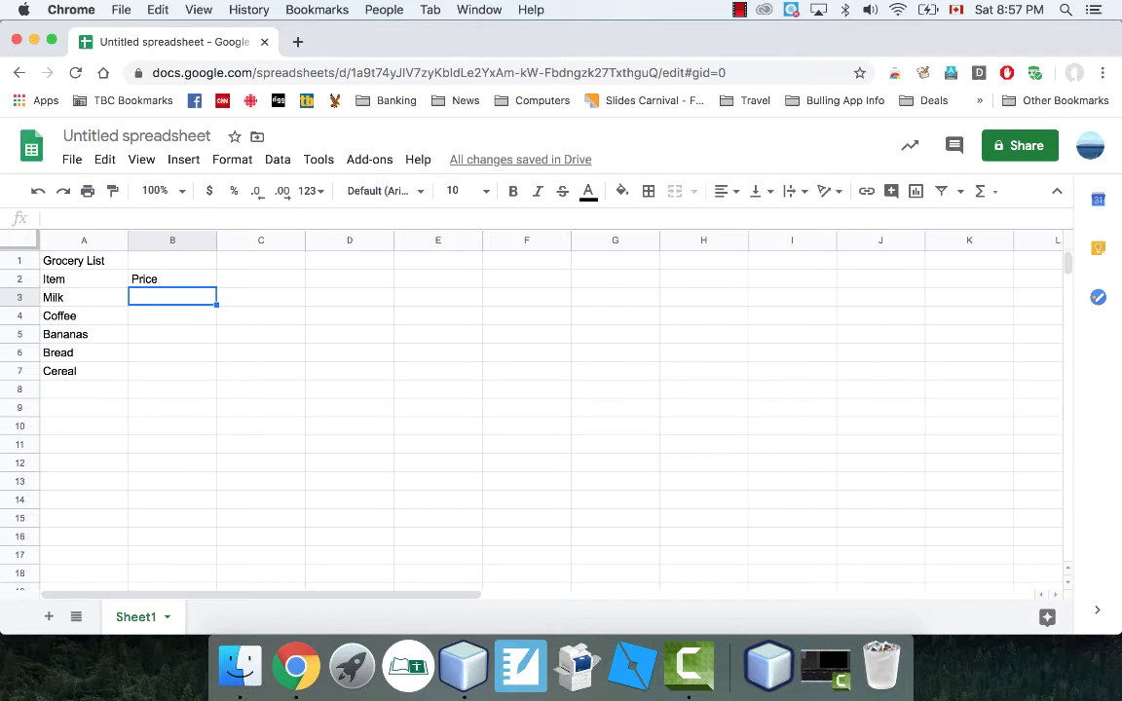
text(3.79)
key(Return)
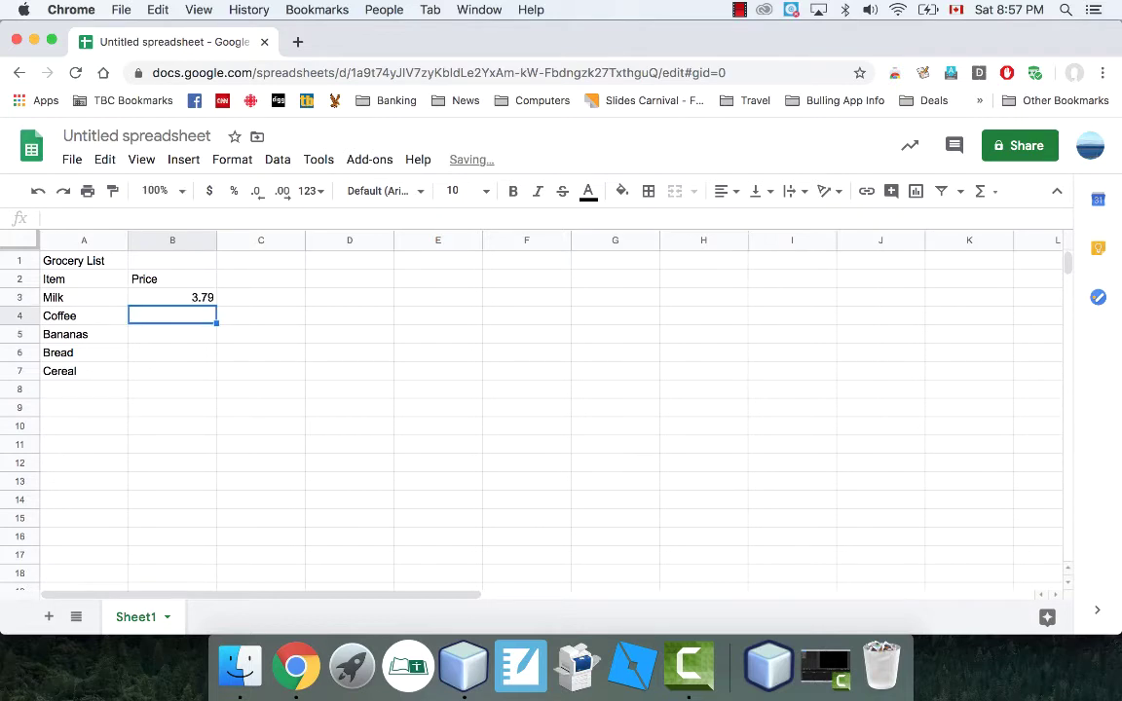
text(7.99)
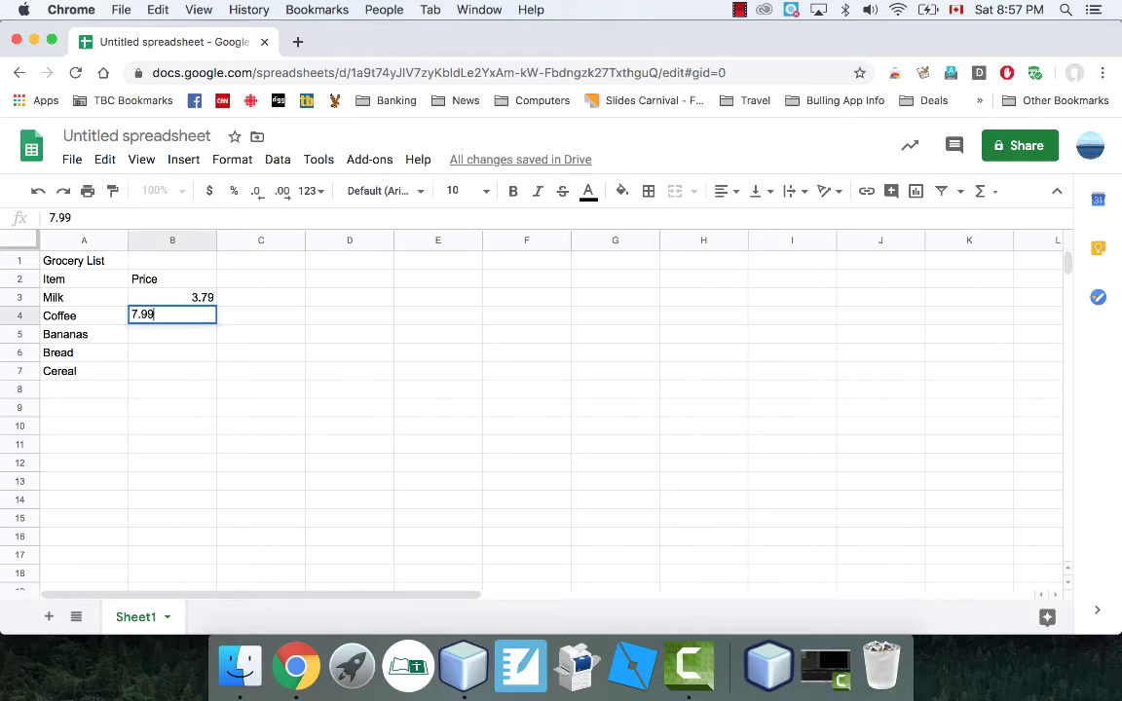
key(Return)
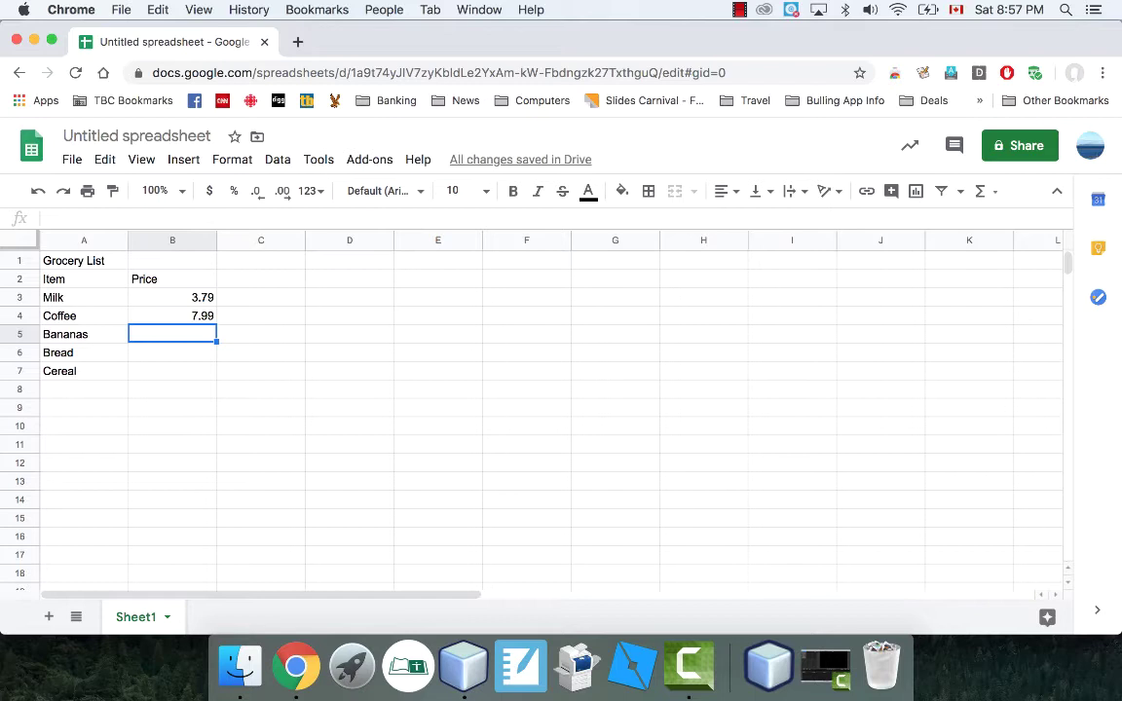
Enter the prices 3.6 for Bananas, 3.00 for Bread and 4.75 for Cereal in B5 to B7
text(3.6)
key(Return)
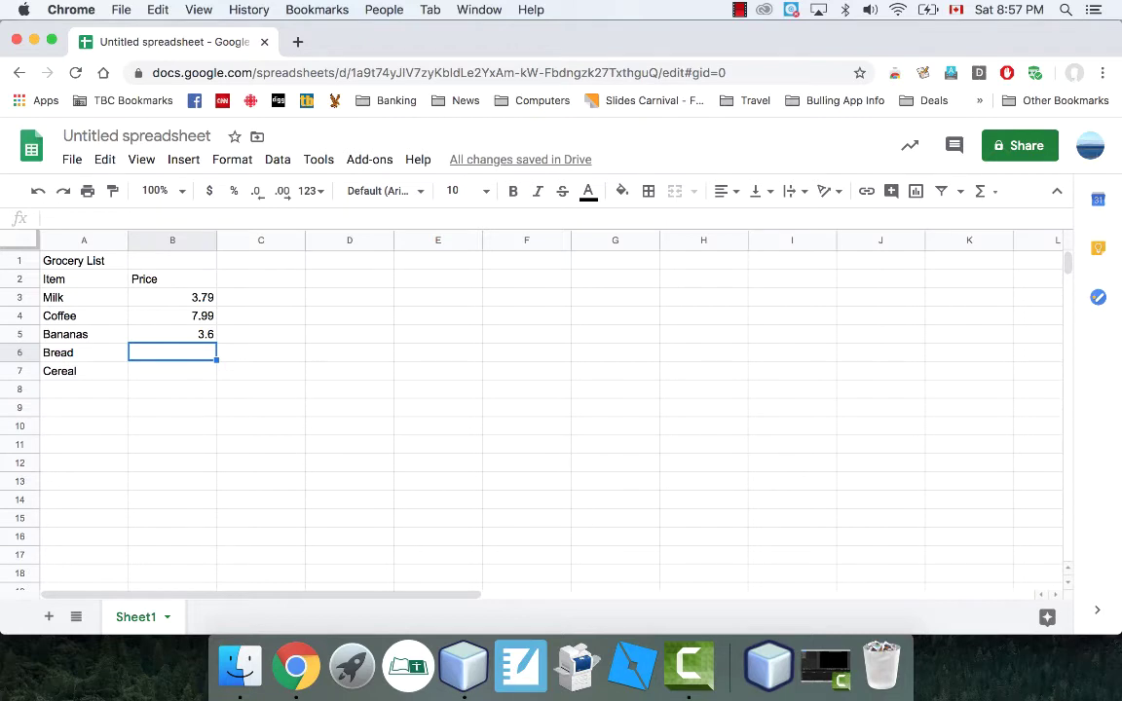
text(3.00)
key(Return)
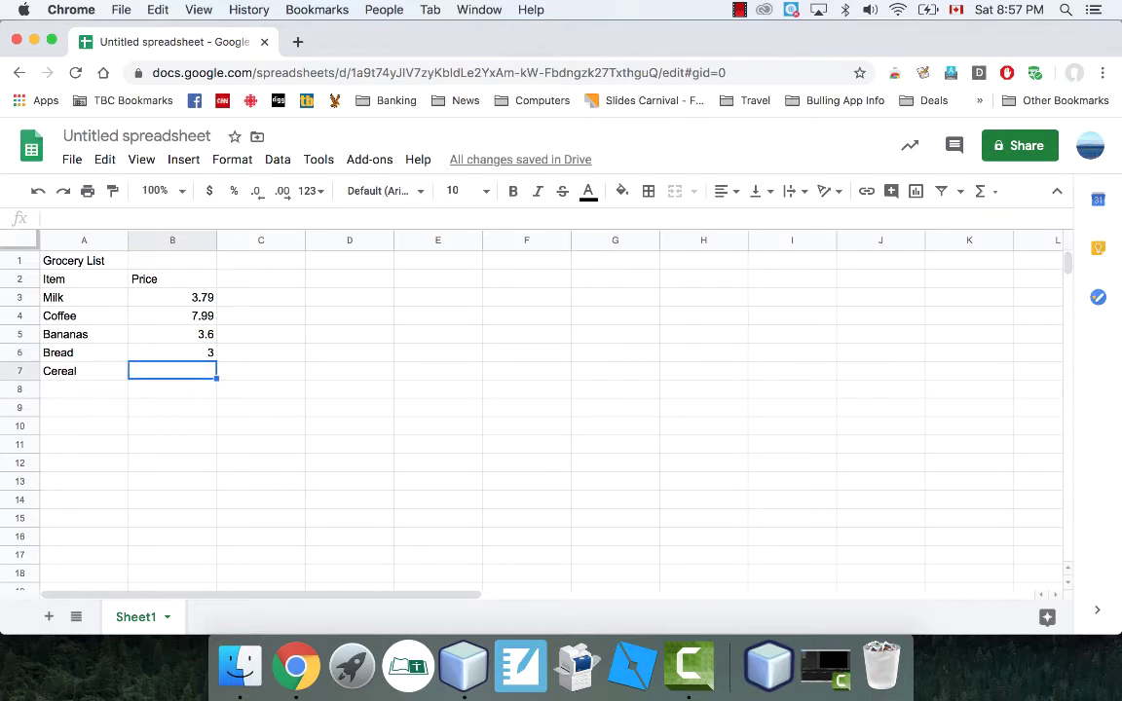
text(4.75)
key(Return)
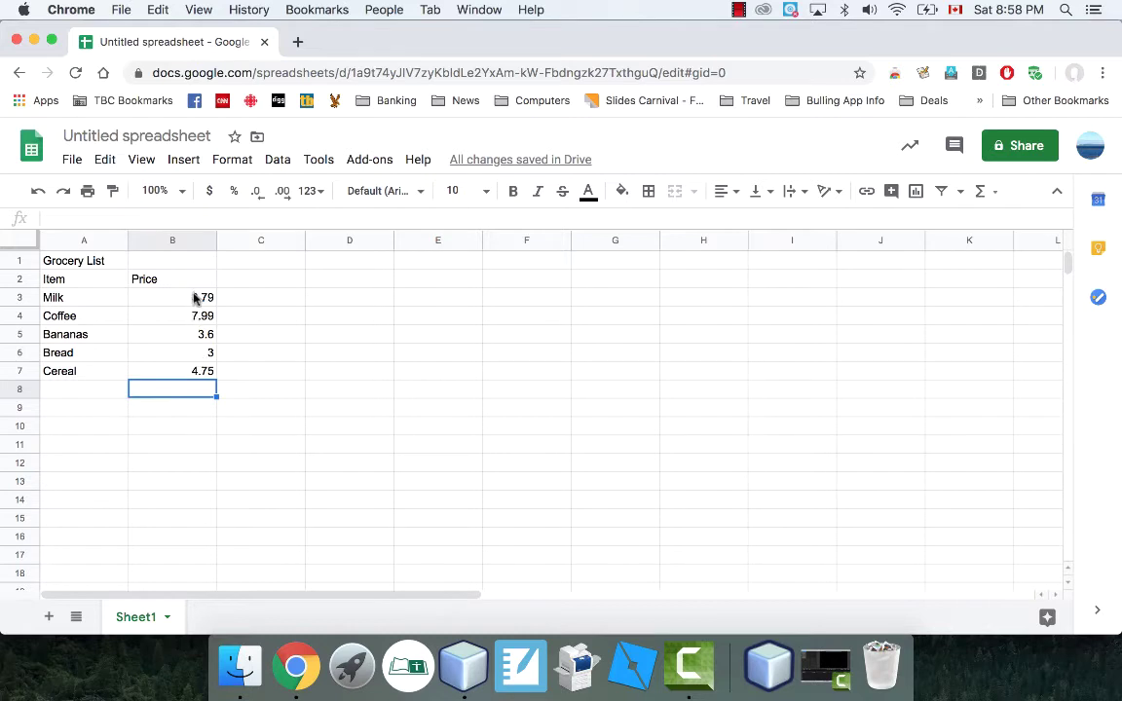
Examine the available number formats for the Milk price in B3 and the Coffee text cell in A4
click(195, 298)
click(186, 370)
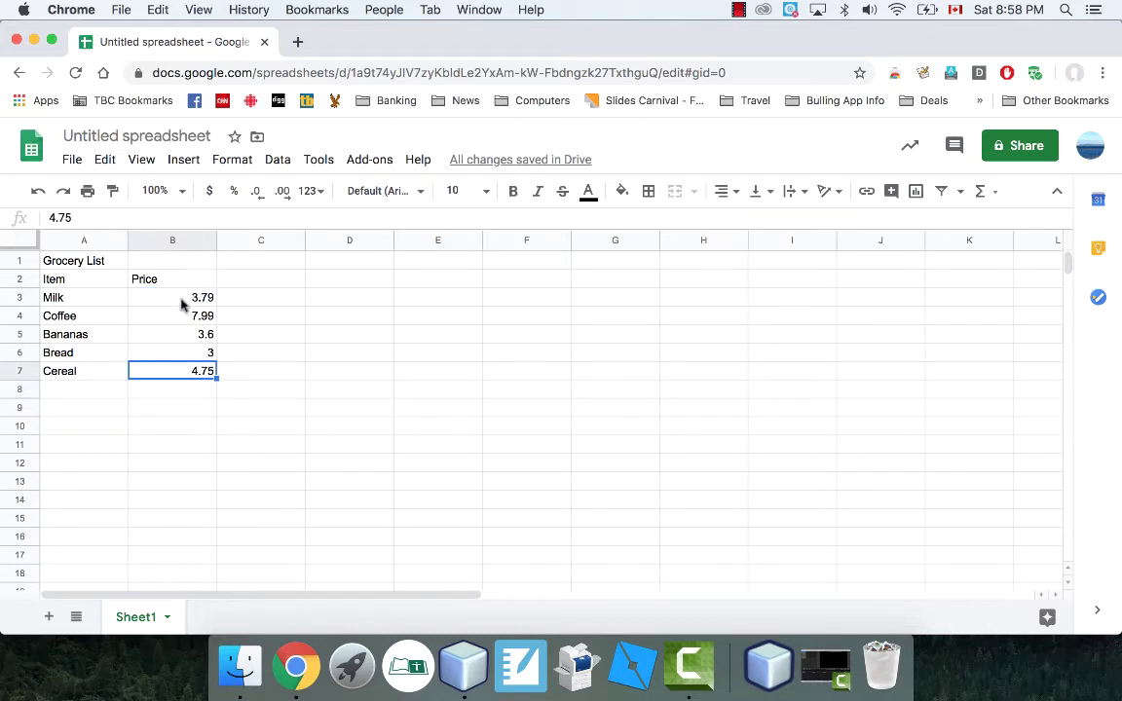
click(181, 302)
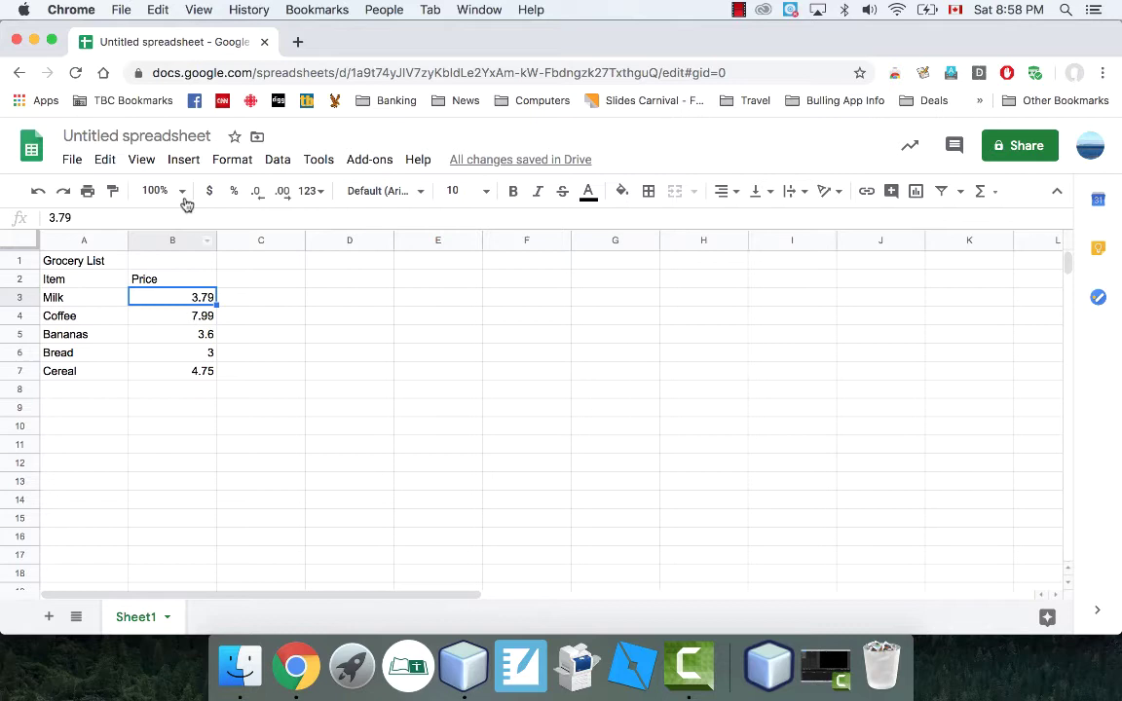
click(228, 163)
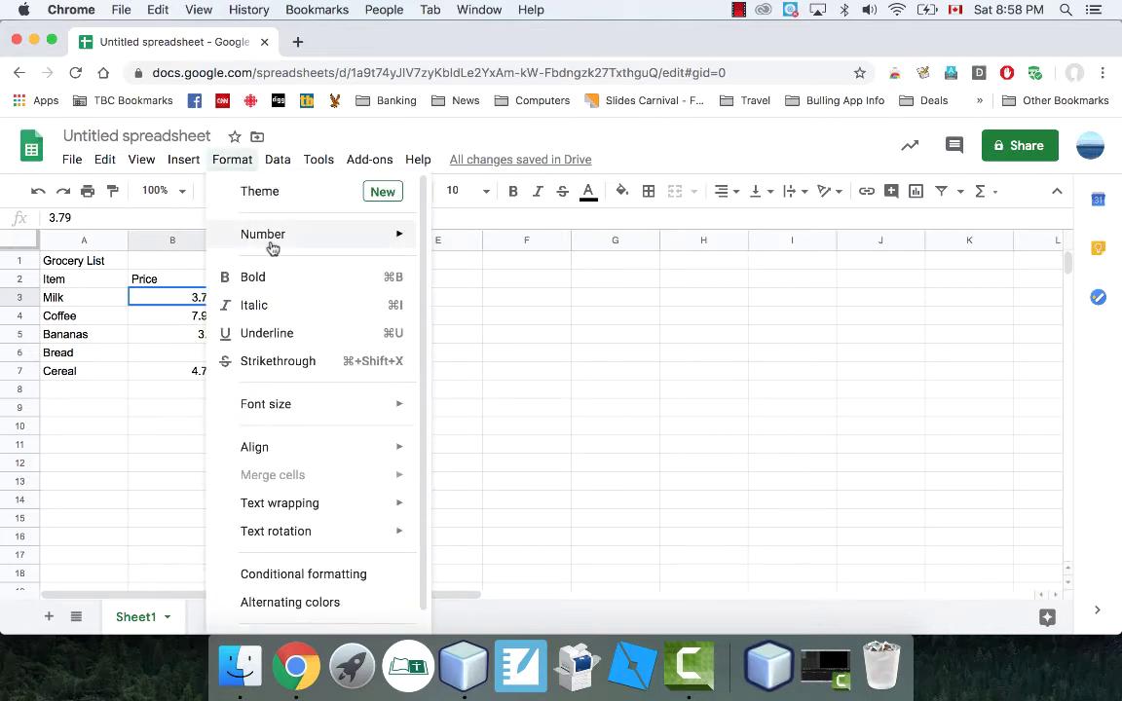
mouse_move(273, 249)
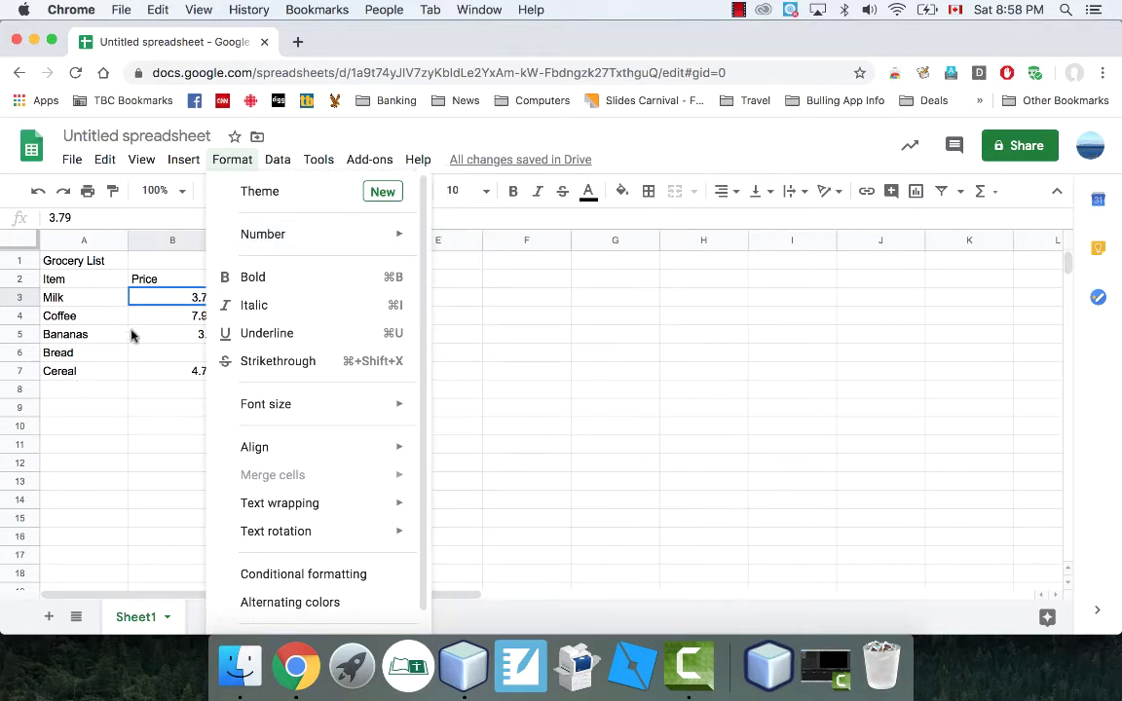
click(88, 313)
click(239, 160)
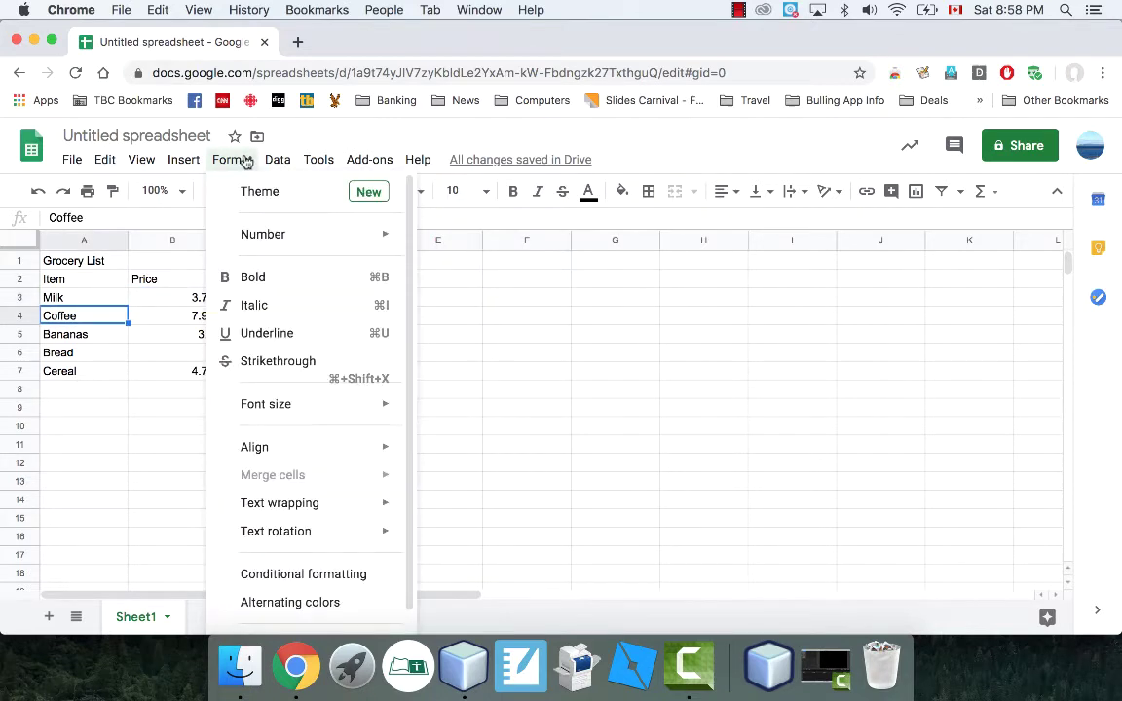
mouse_move(305, 241)
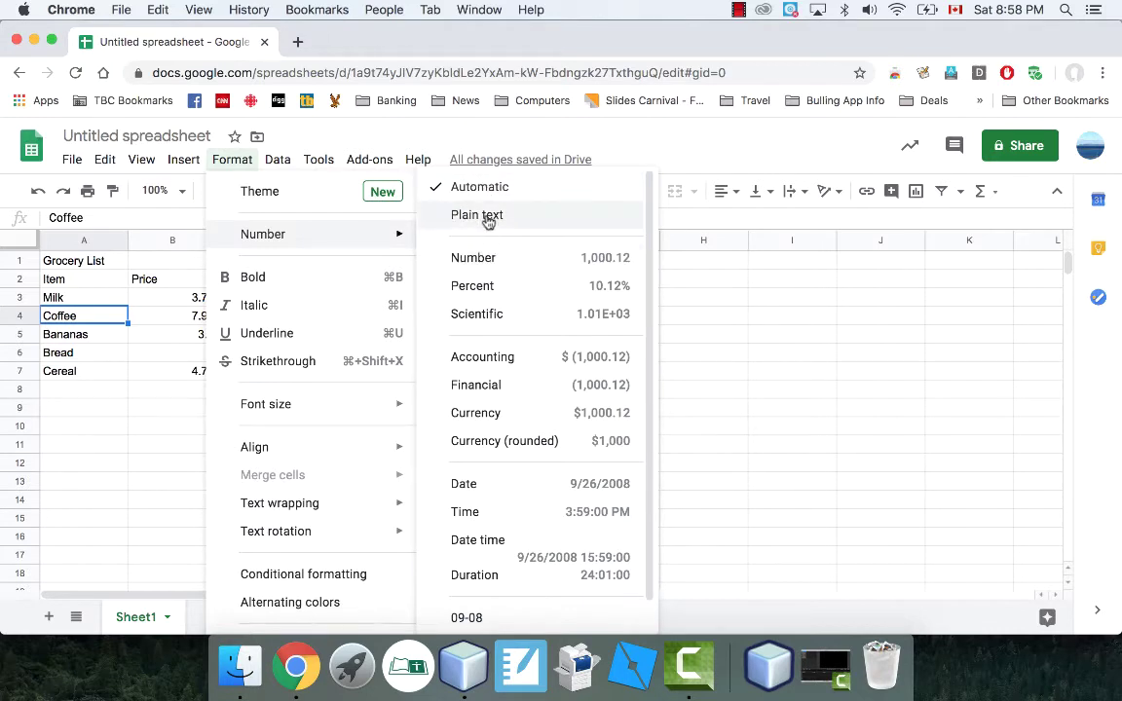
click(171, 332)
Format the prices in B3 to B7 as Currency with dollar signs and two decimals
drag(183, 299, 181, 373)
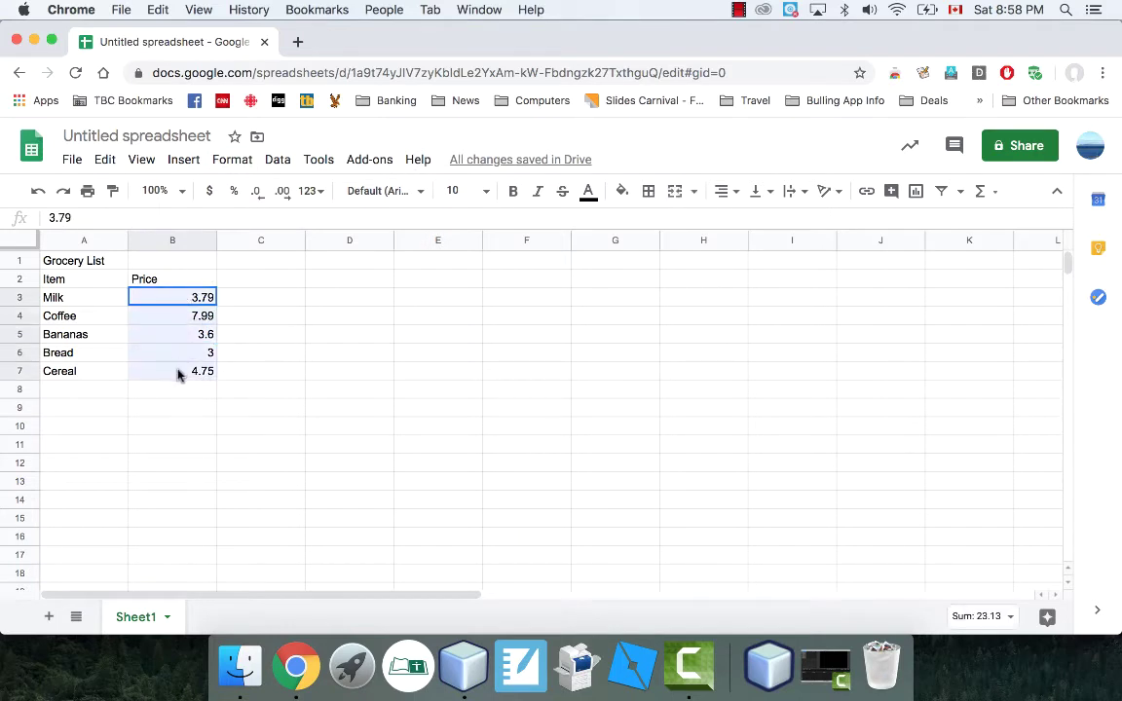
click(240, 162)
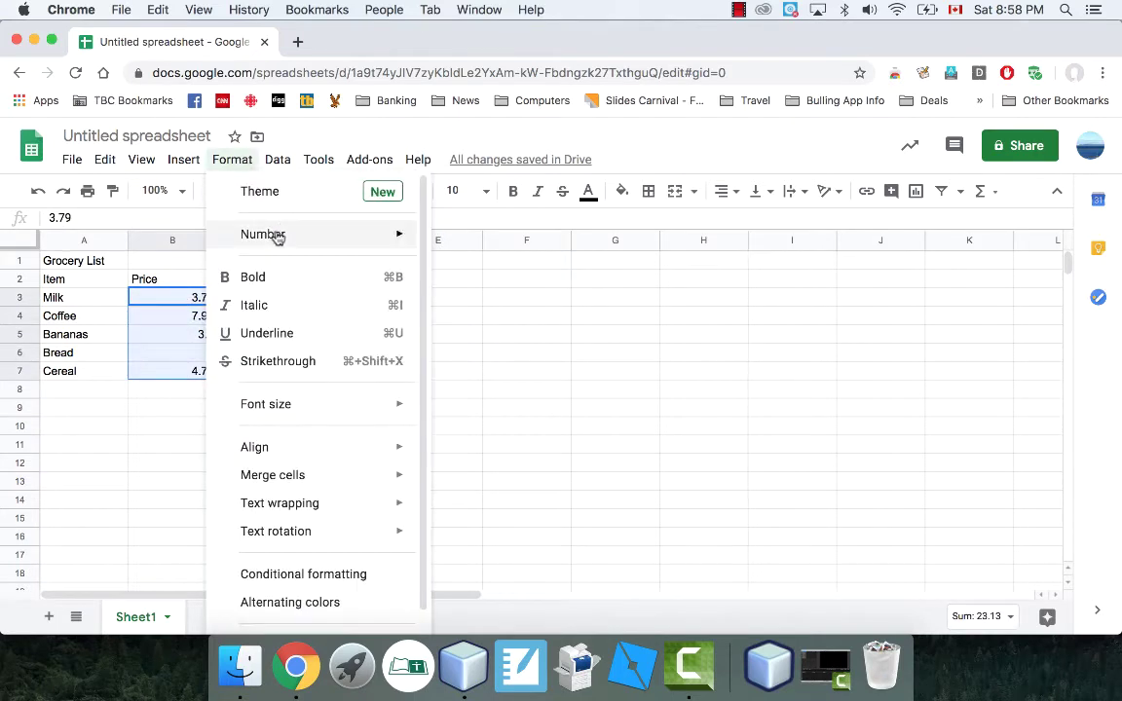
mouse_move(278, 240)
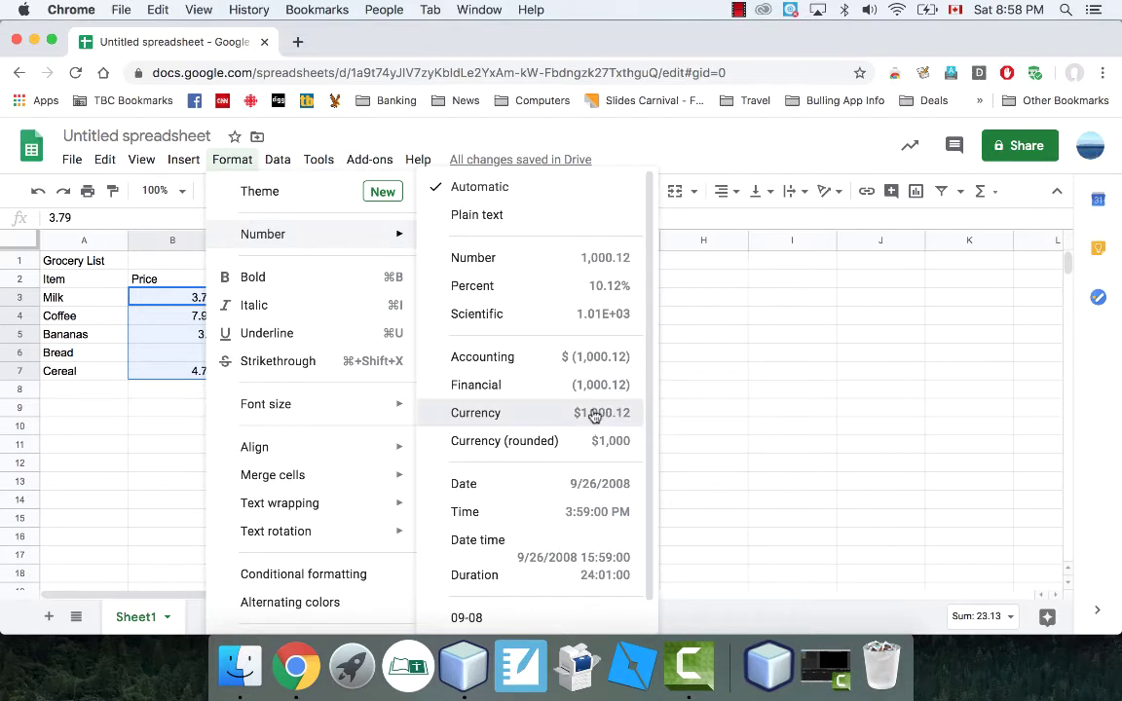
click(565, 416)
click(166, 411)
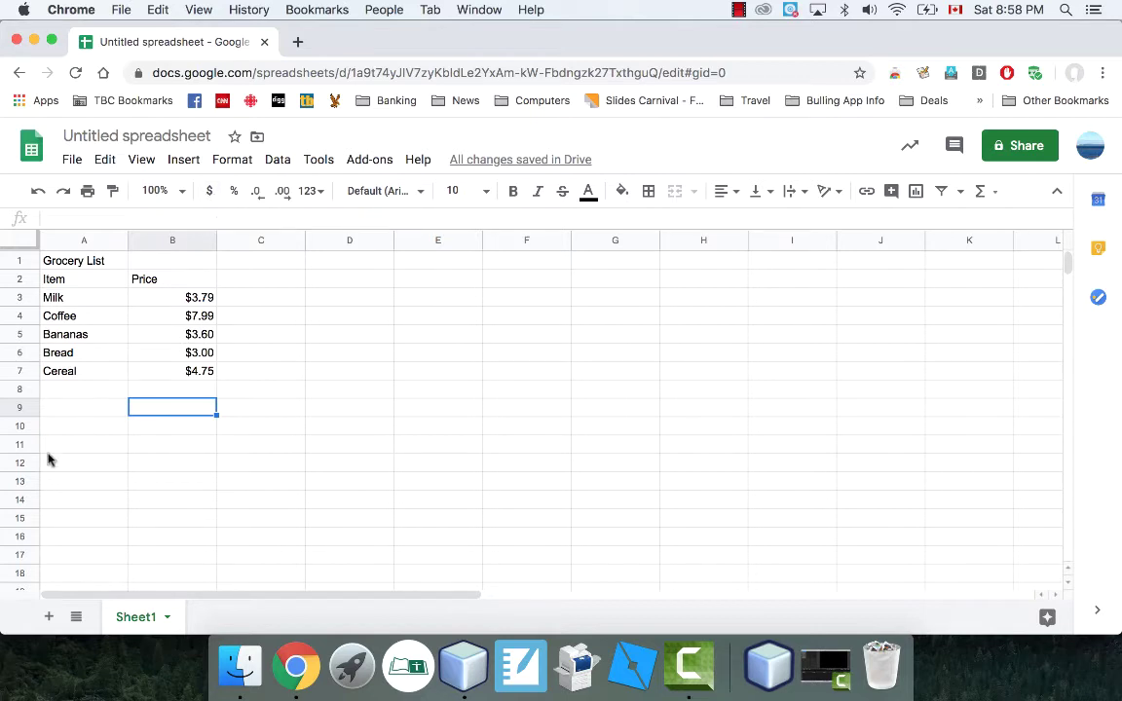
Add the label Total in A9 below the item list
click(81, 415)
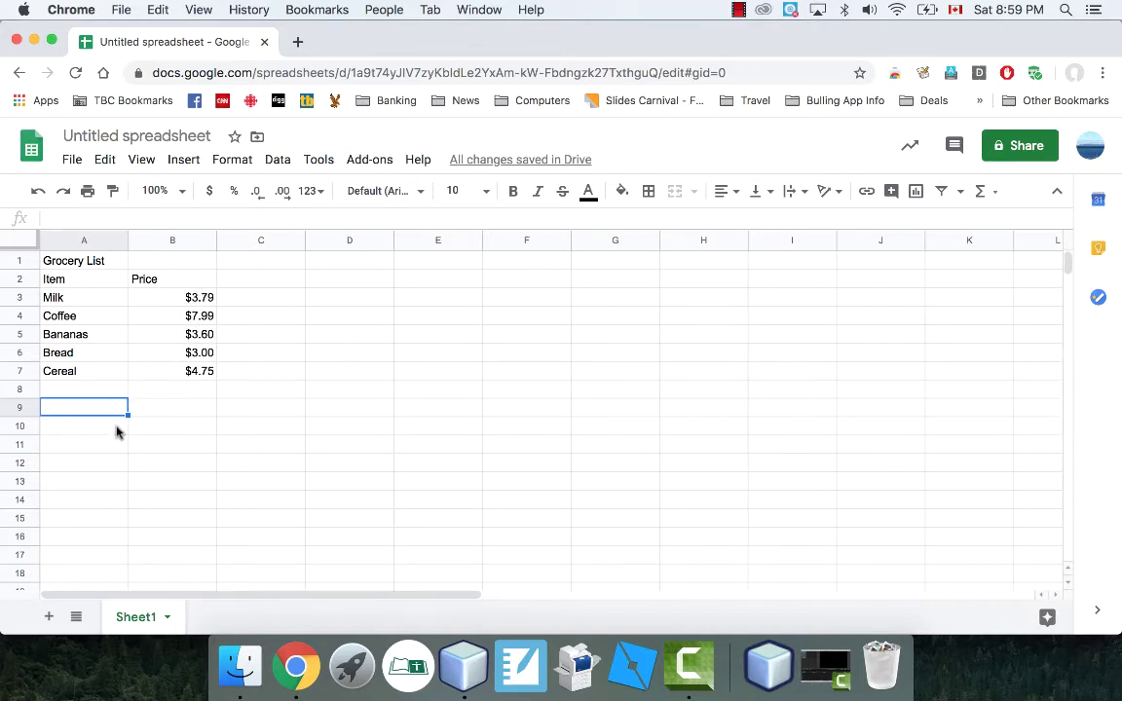
text(Total)
key(Return)
Calculate the total in B9 by adding each price cell with the formula =B3+B4+B5+B6+B7
key(Right)
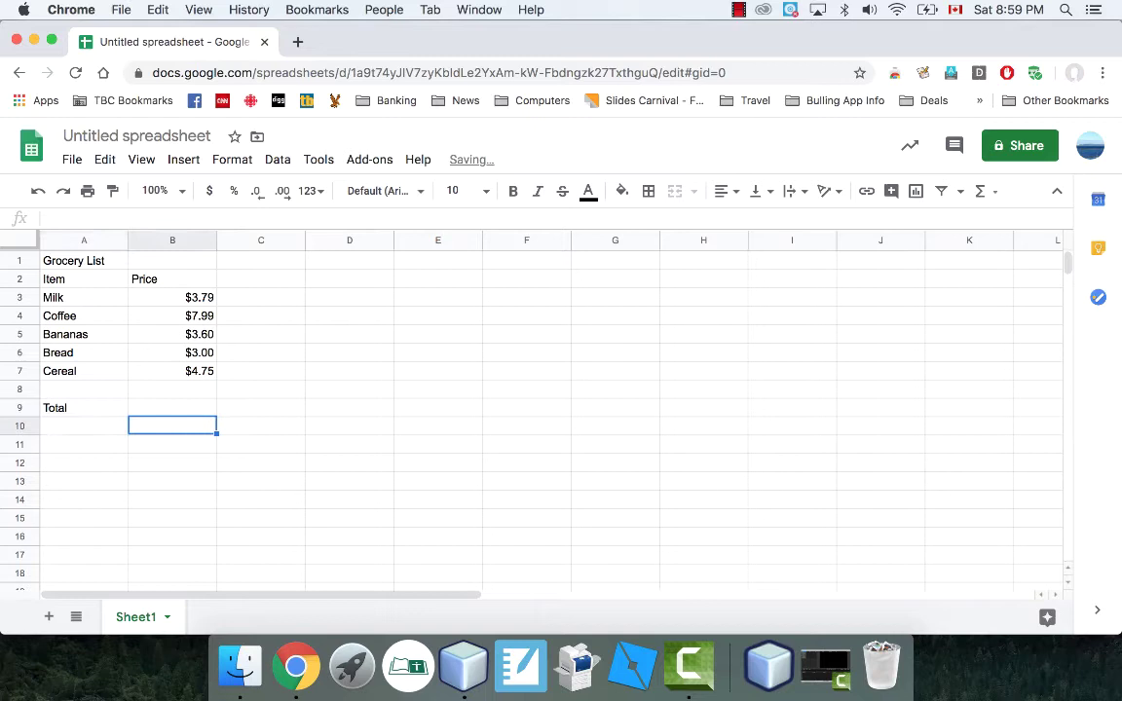
key(Up)
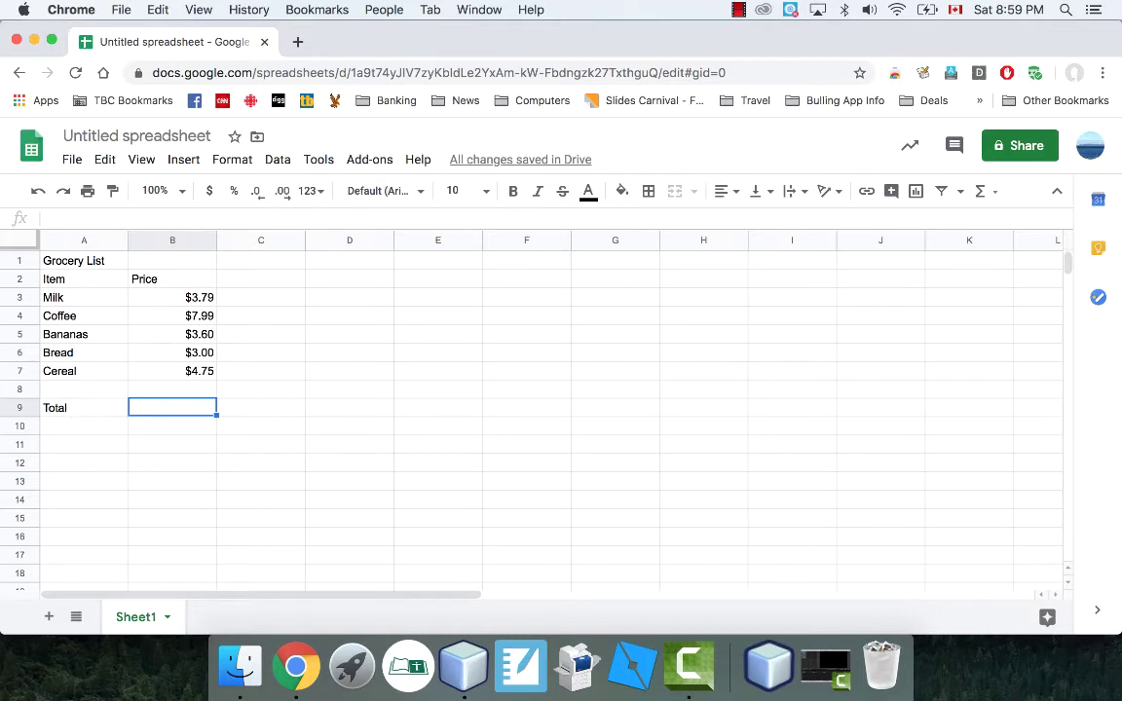
text(=)
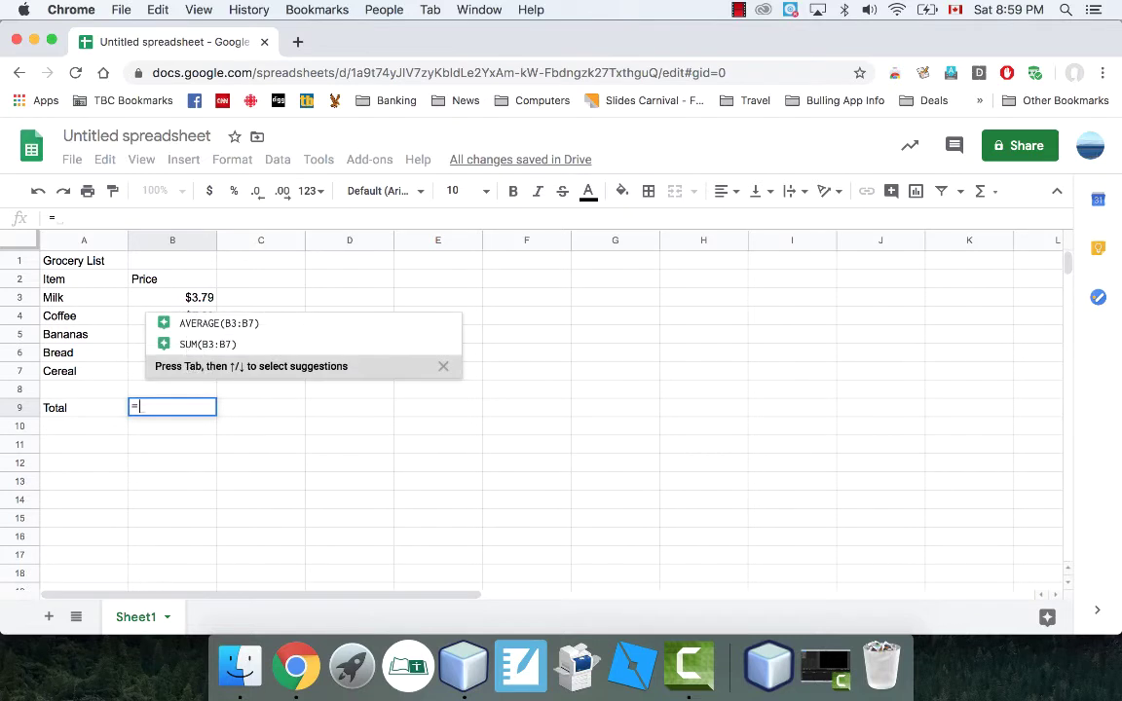
text(B)
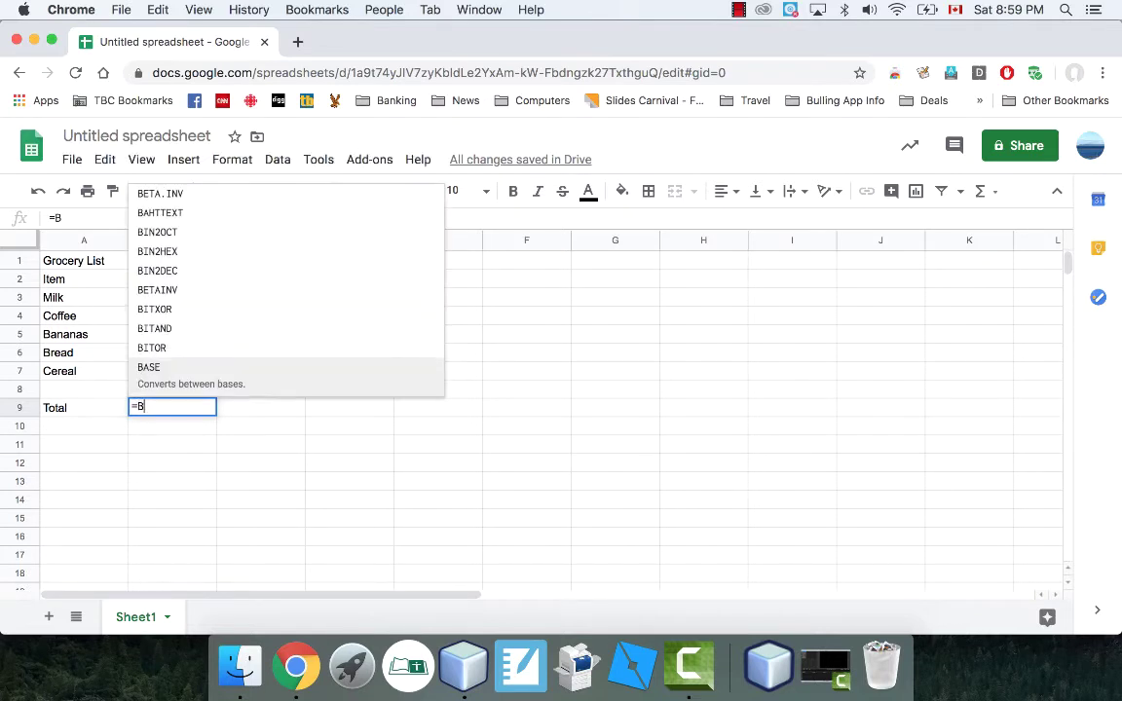
text(3)
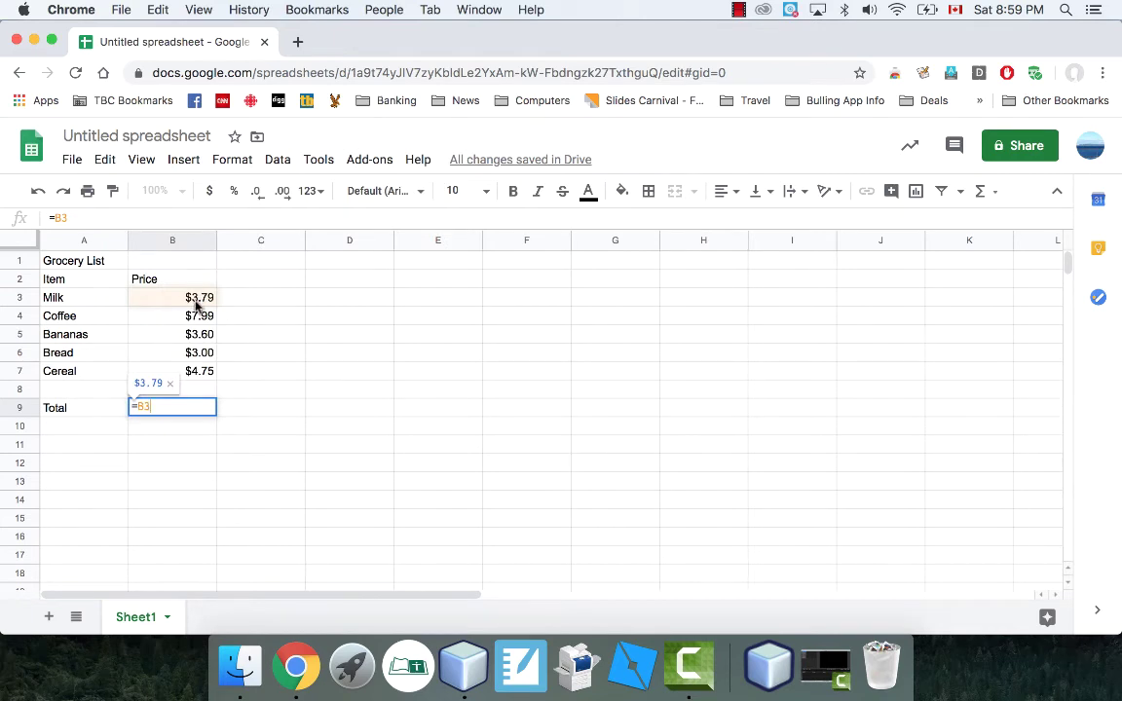
text(+)
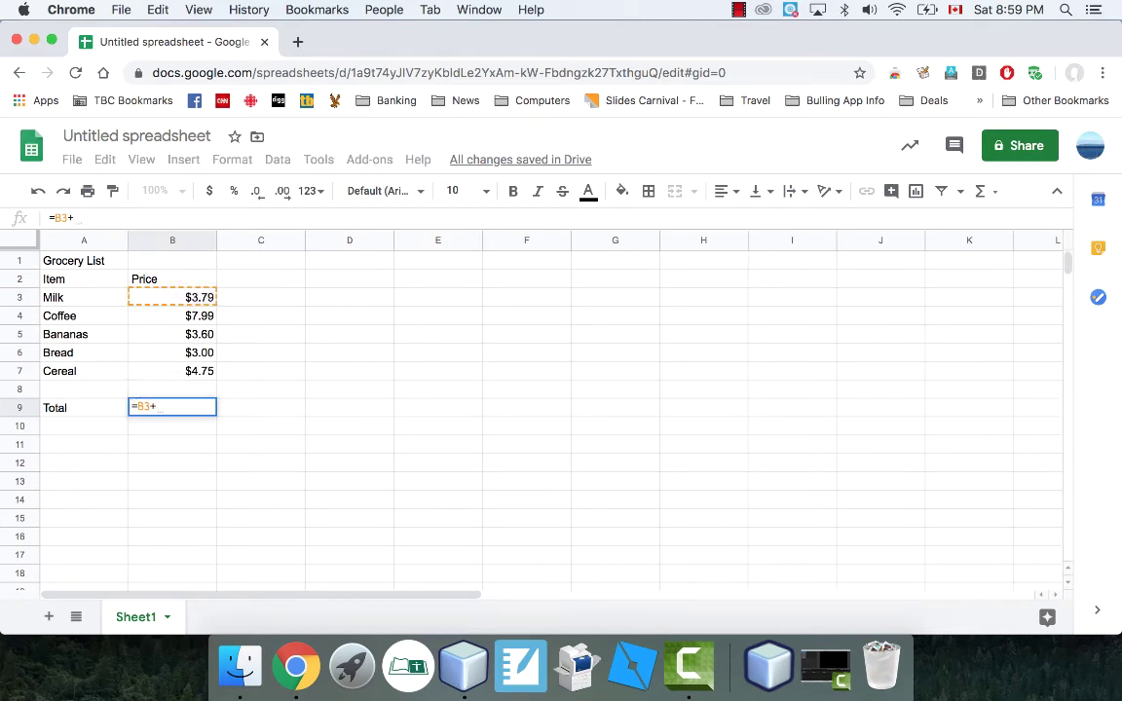
text(B4)
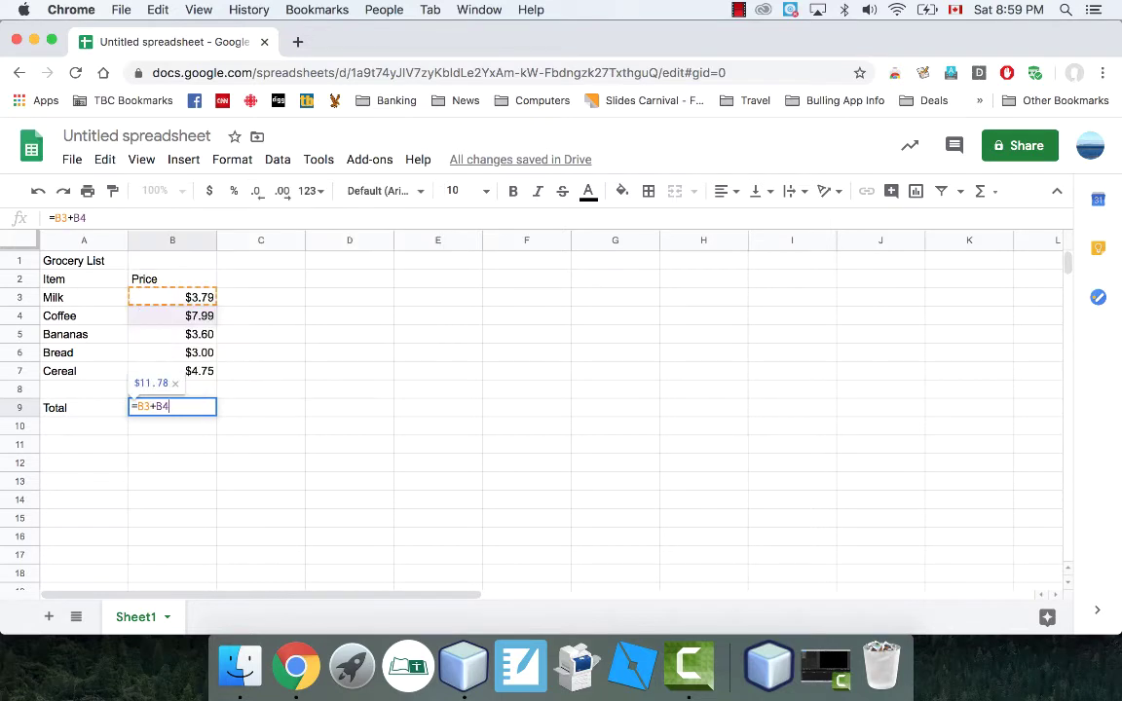
text(+B5)
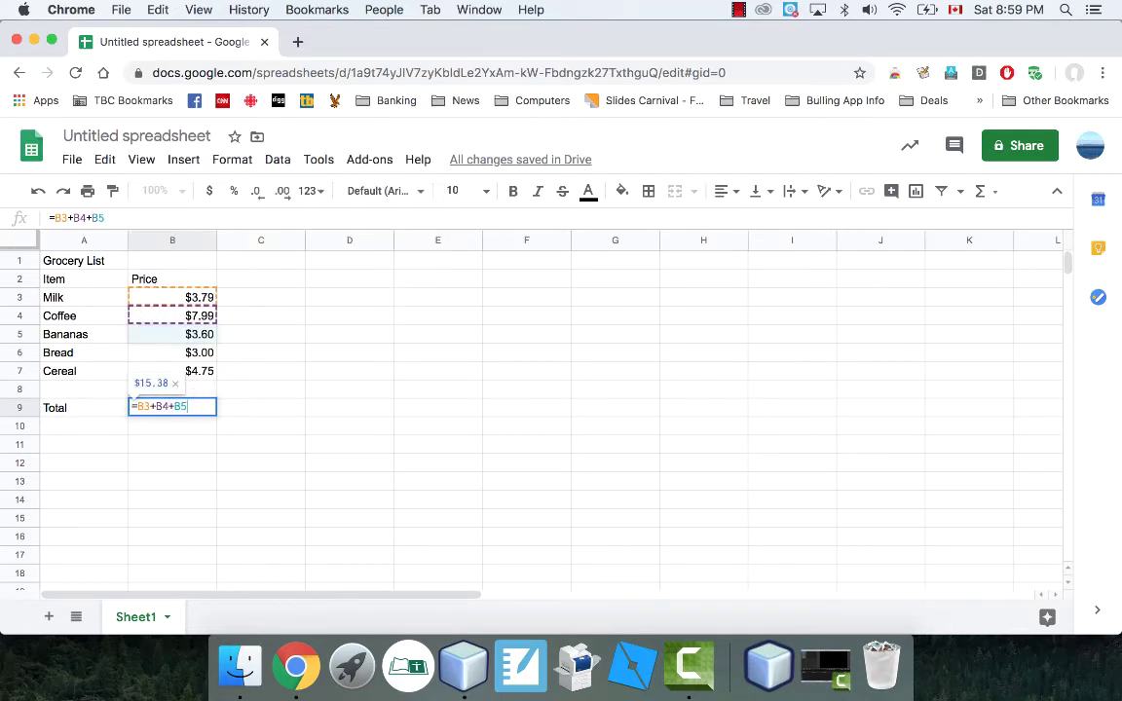
text(+B6+)
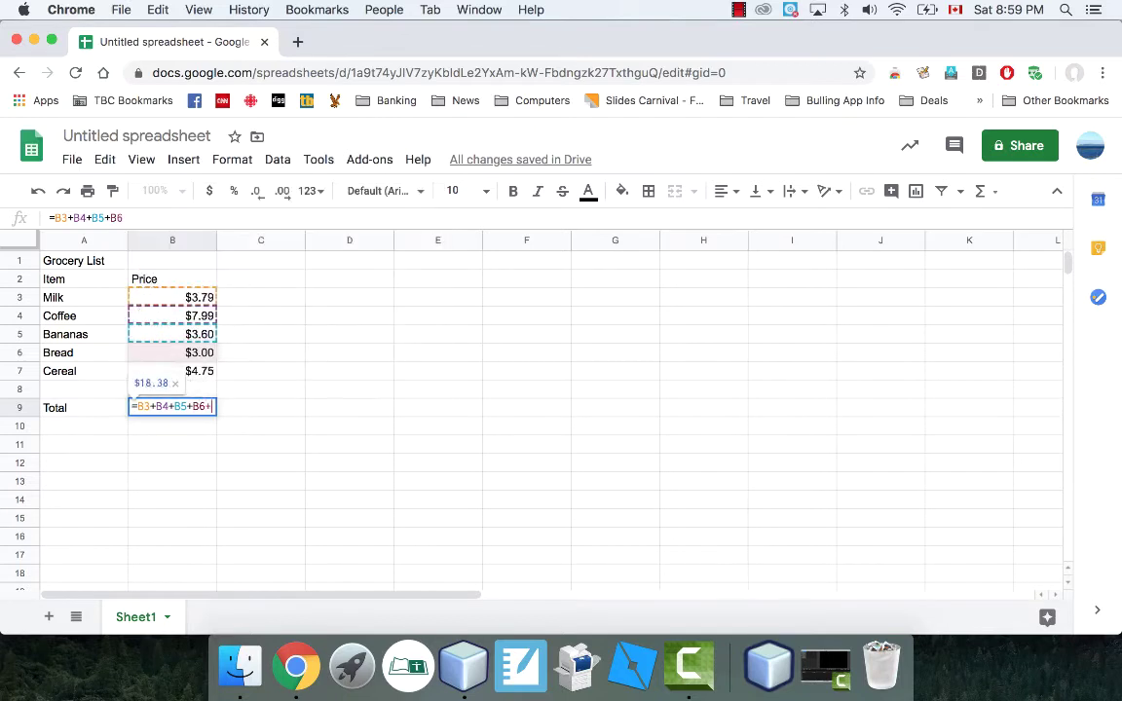
text(B7)
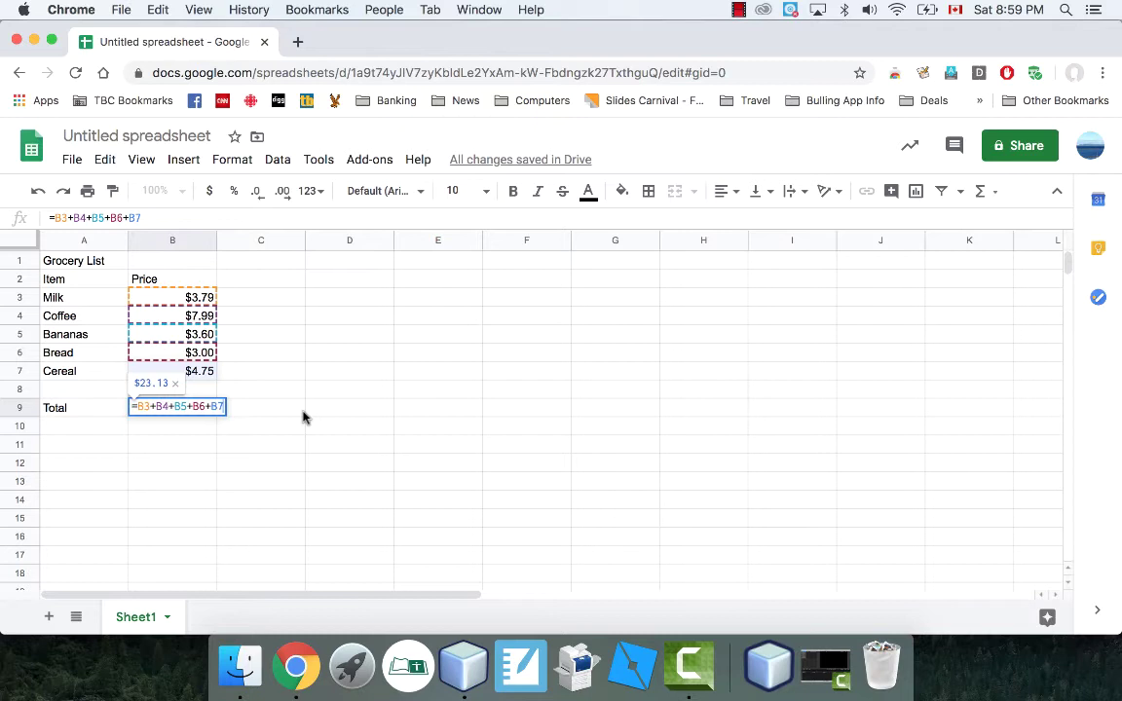
key(Return)
click(200, 410)
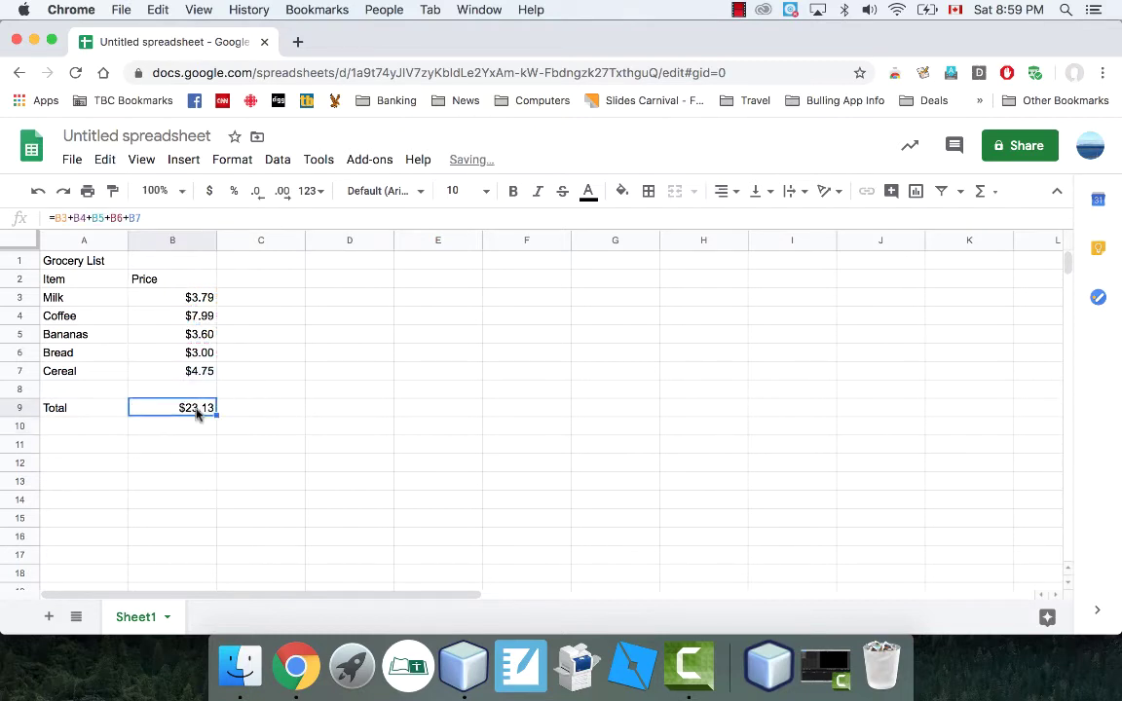
Change the Bread price in B6 to 5
click(199, 352)
text(3)
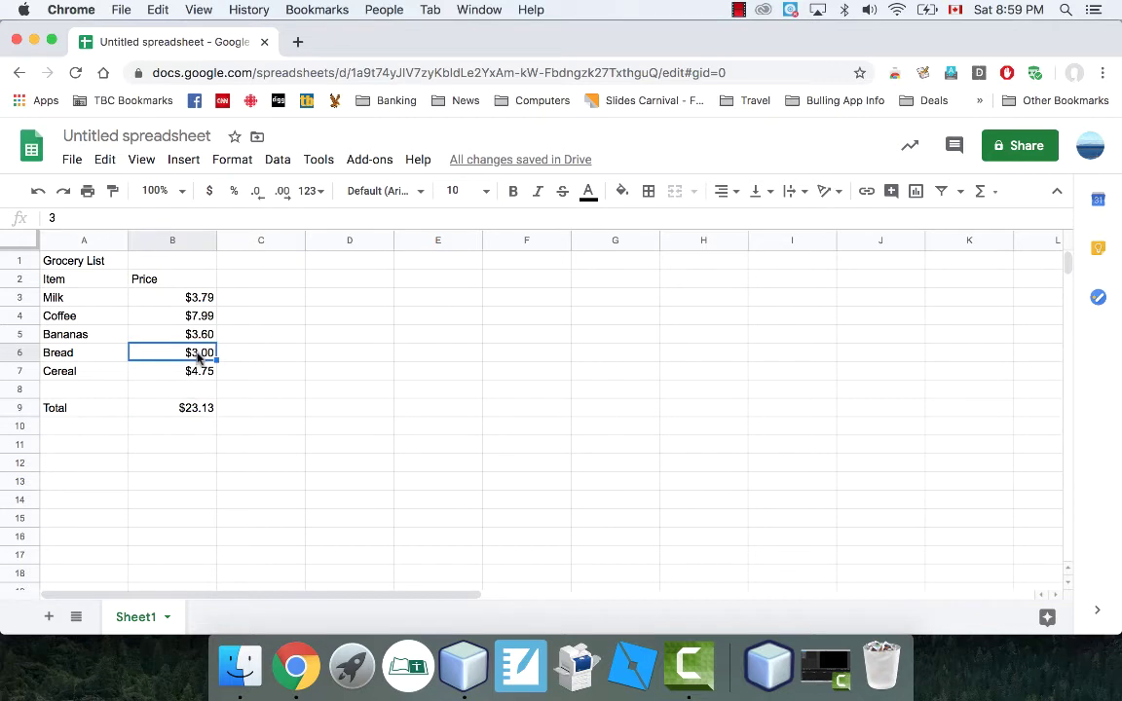
key(BackSpace)
text(5)
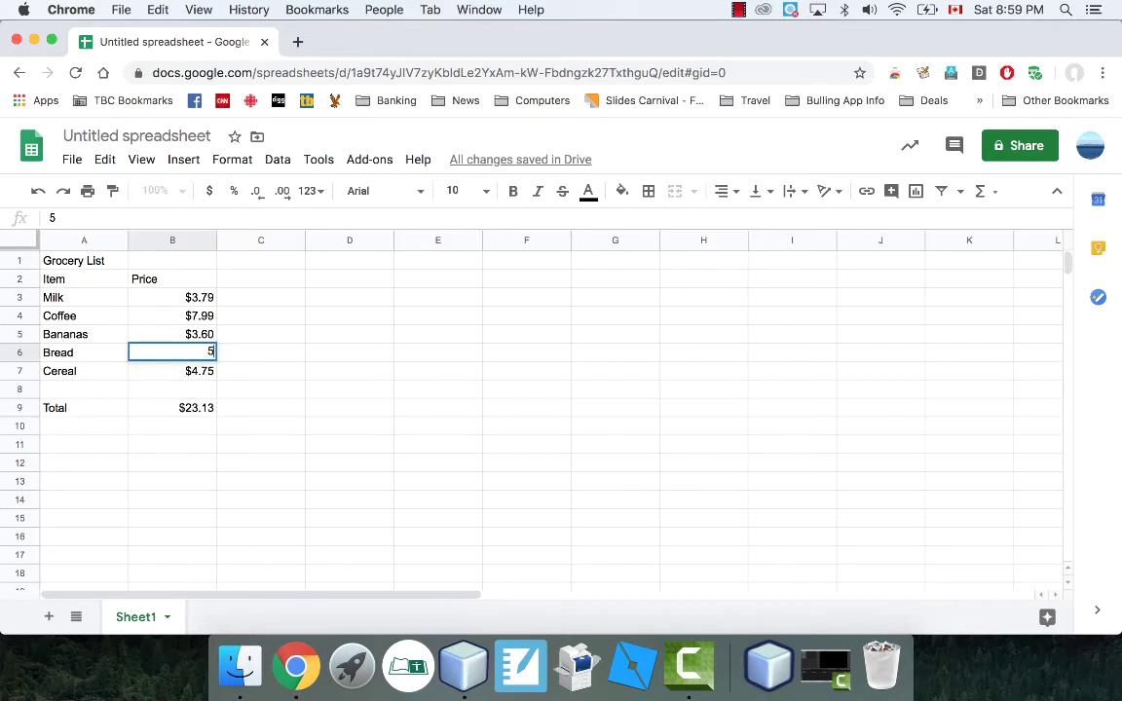
key(Return)
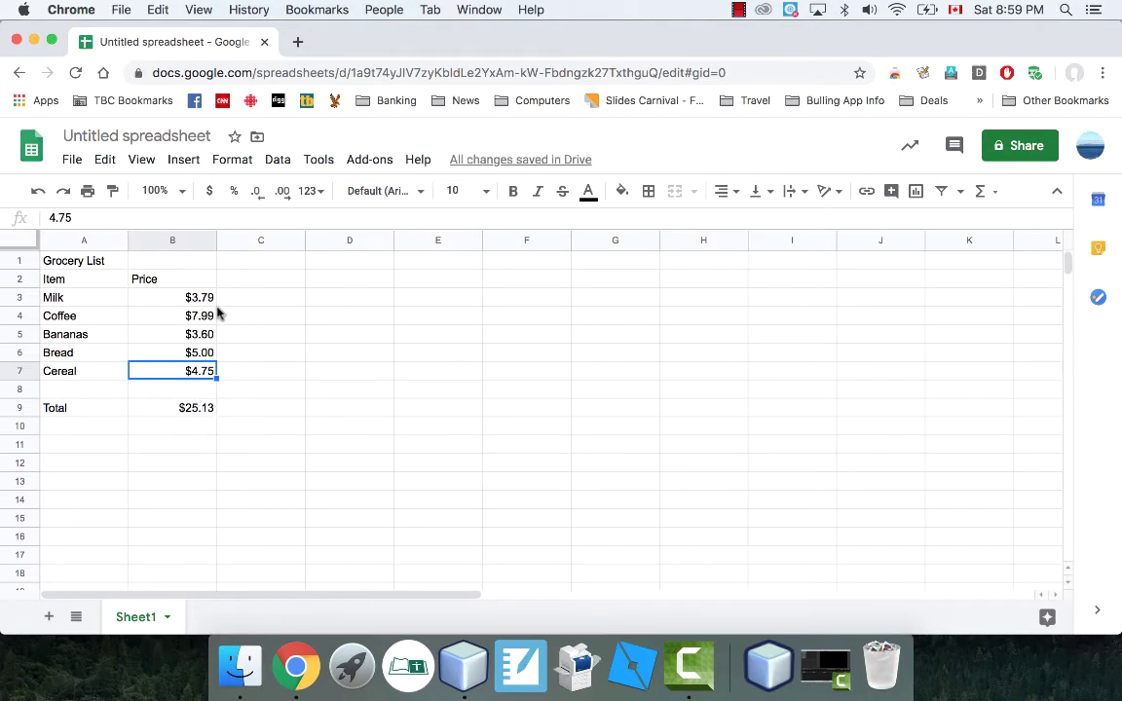
Replace the total formula in B9 with =sum(B3:B7)
click(175, 411)
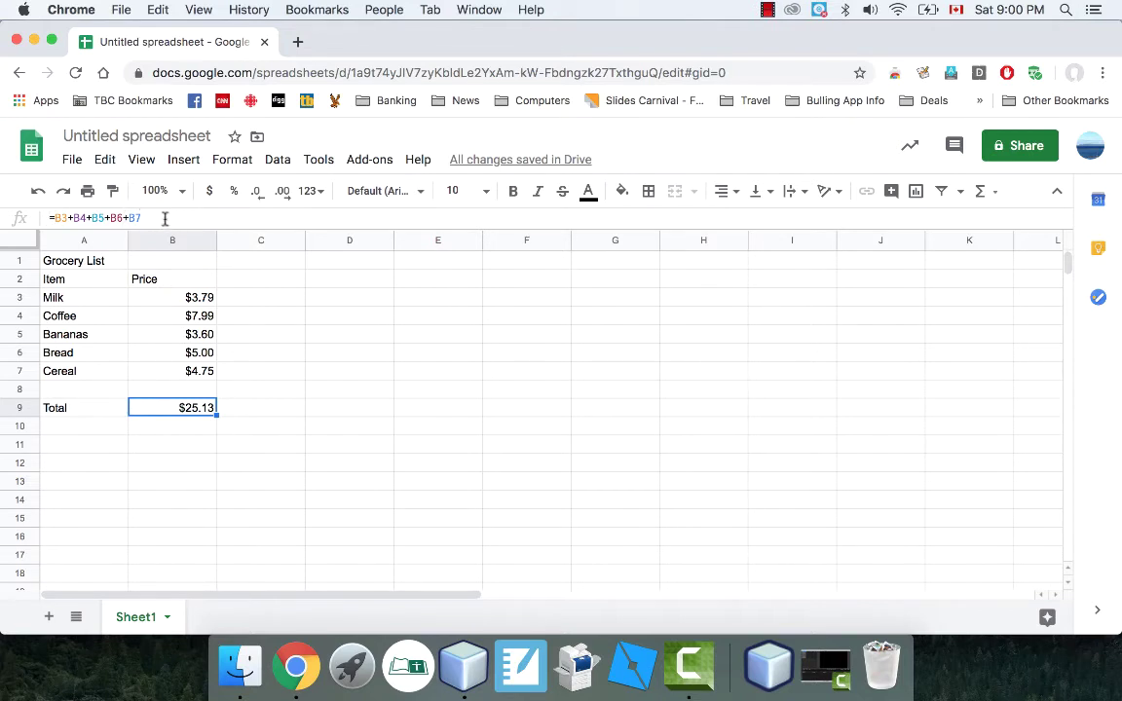
drag(168, 219, 54, 216)
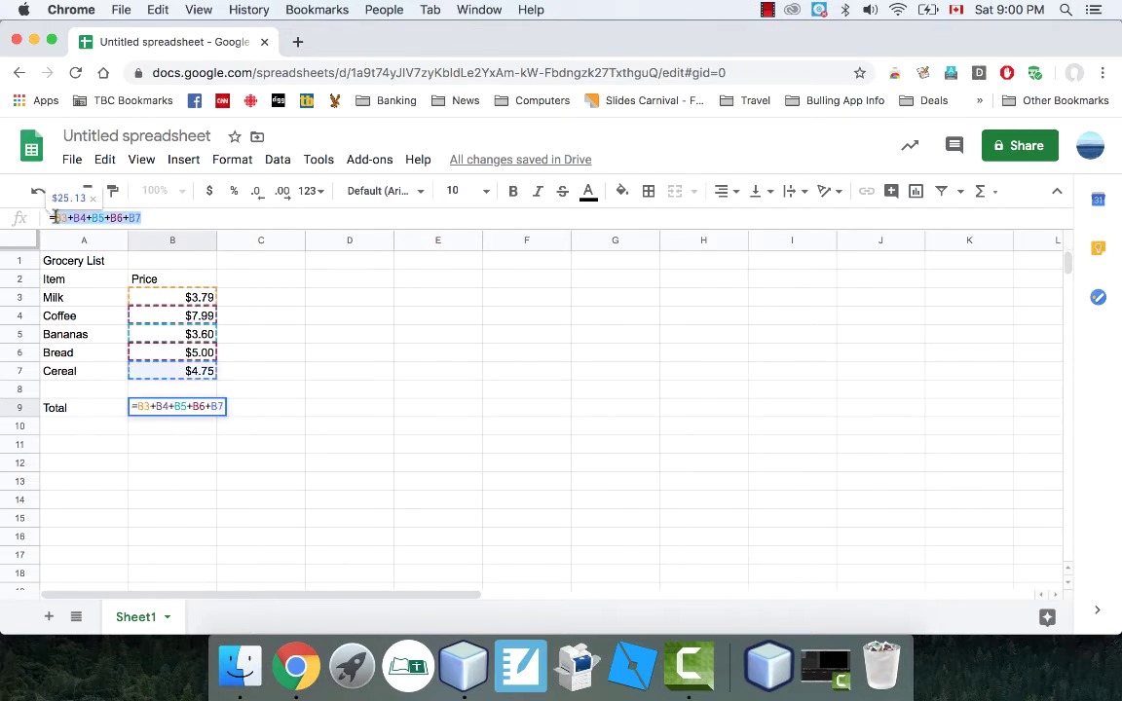
key(BackSpace)
key(BackSpace)
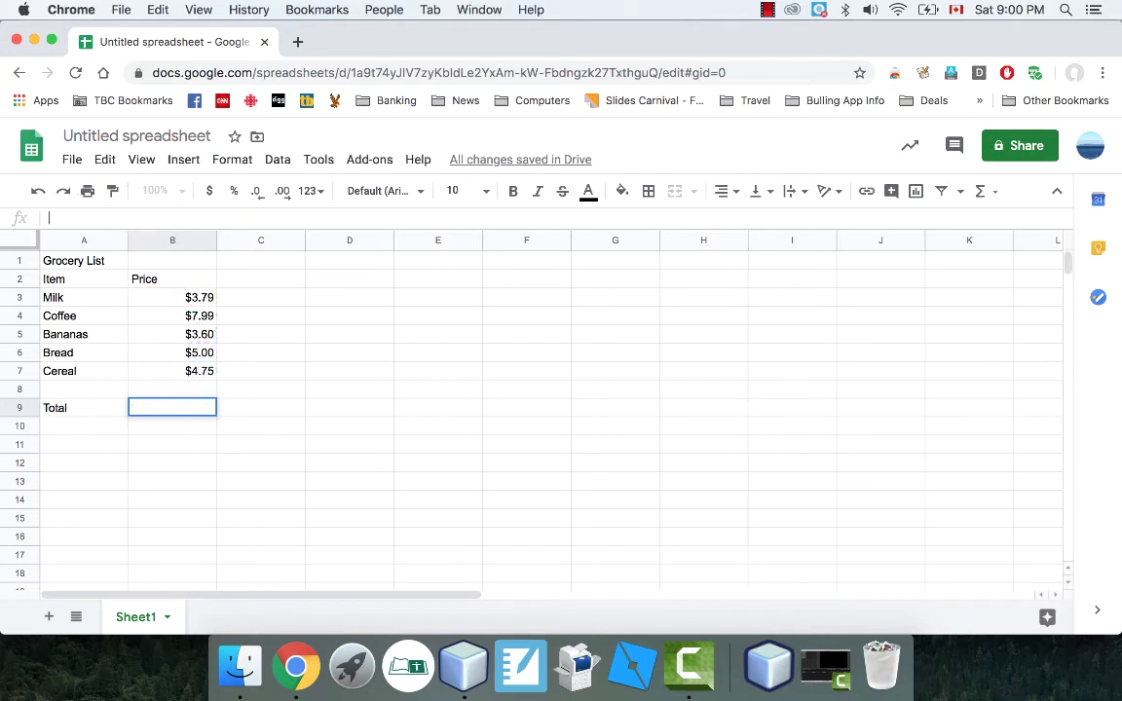
text(=)
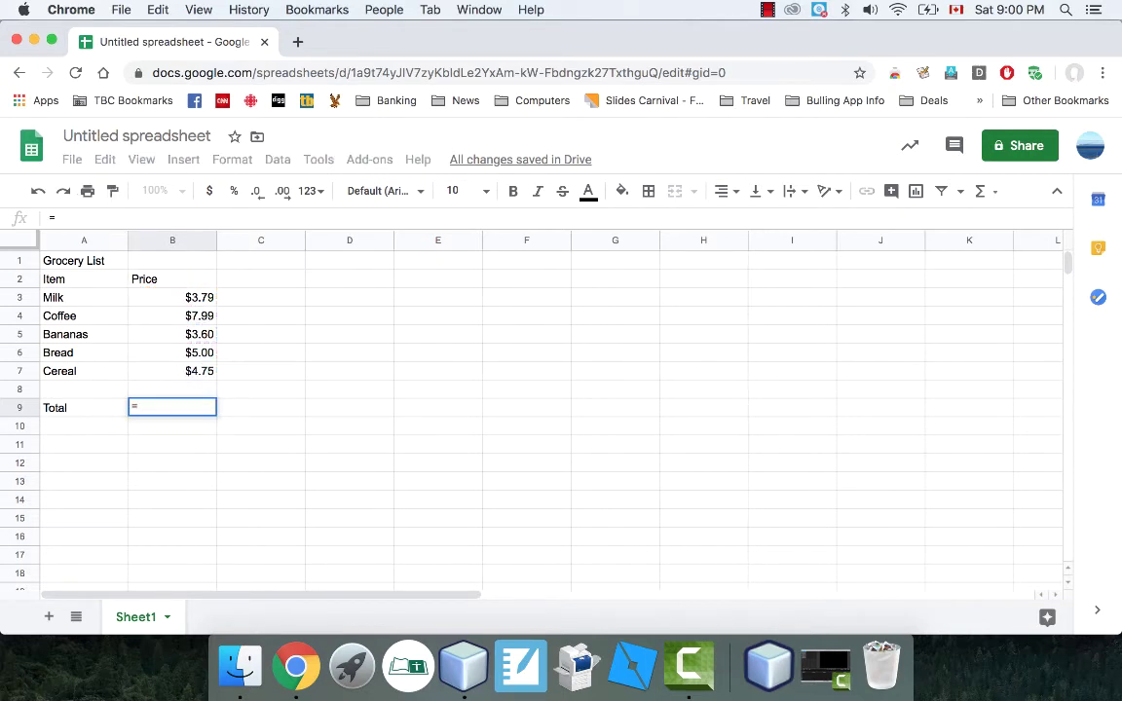
text(sum)
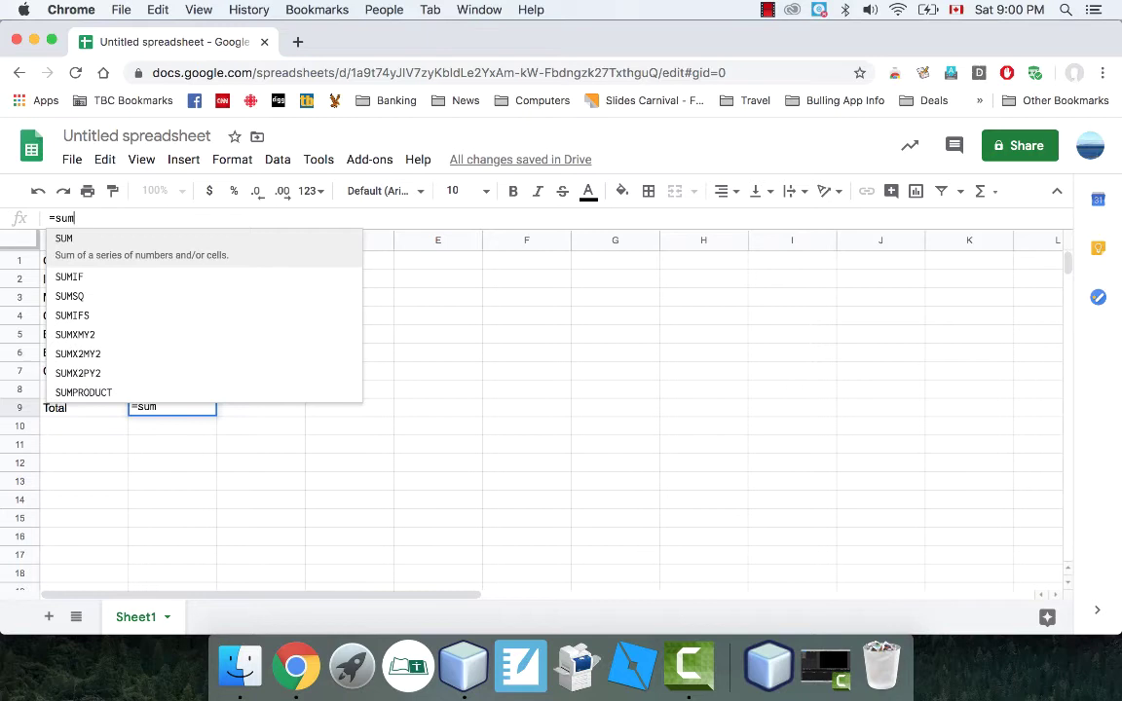
text(()
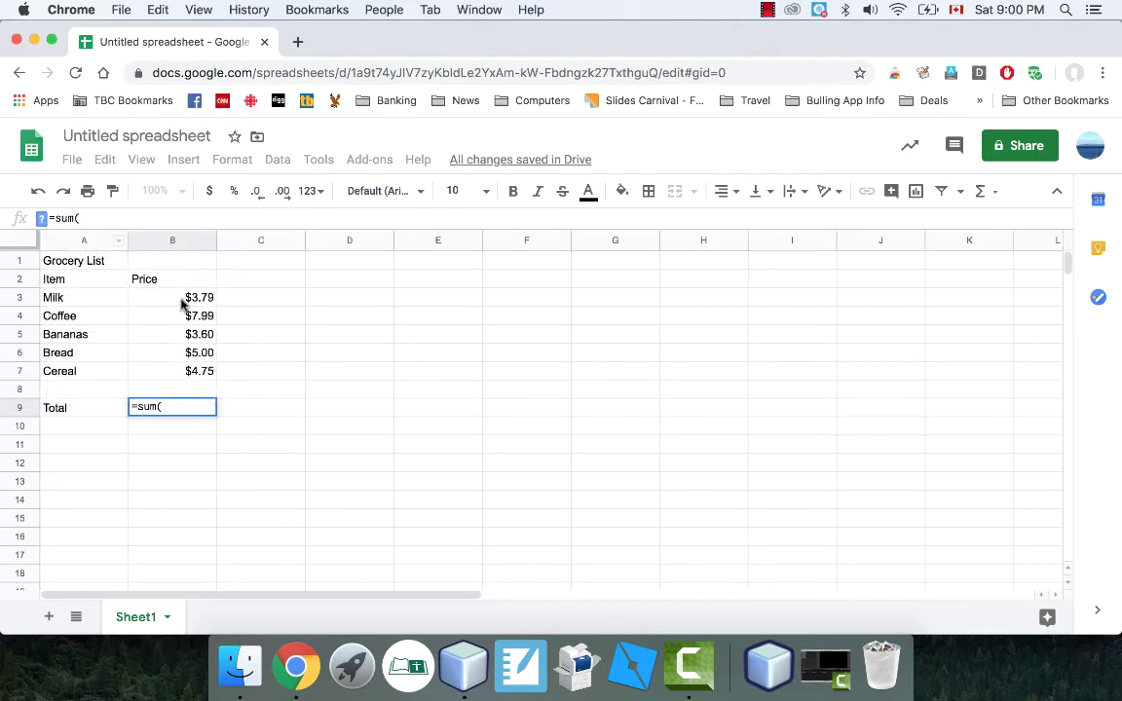
drag(180, 305, 180, 375)
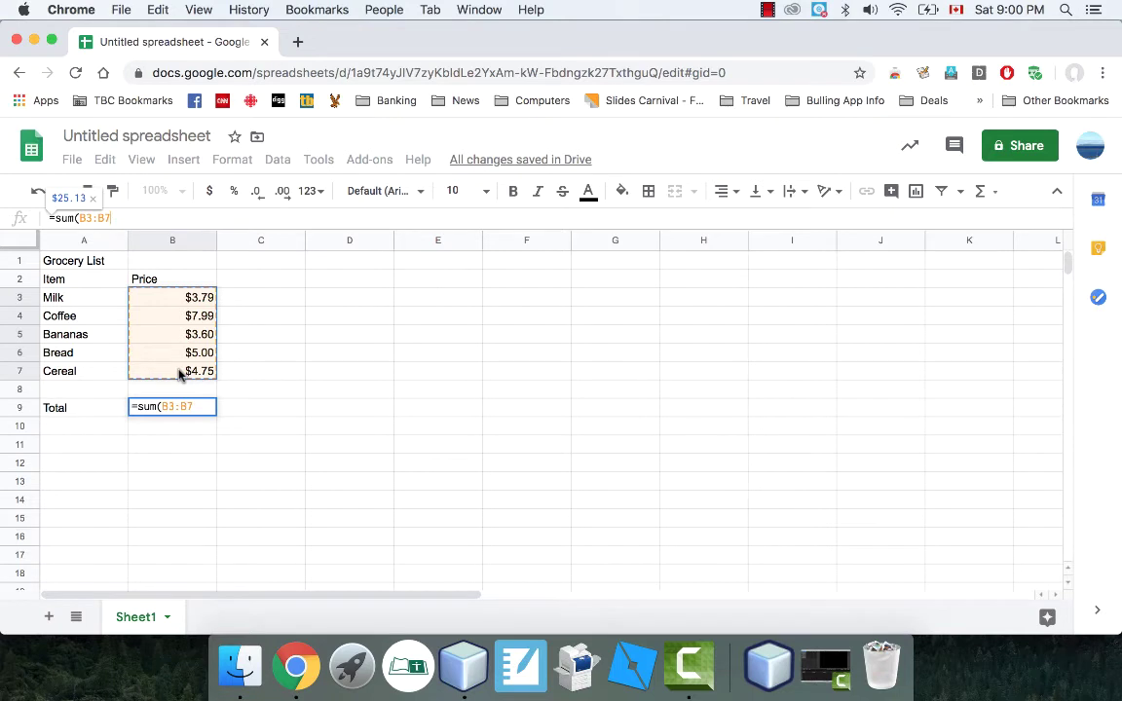
text())
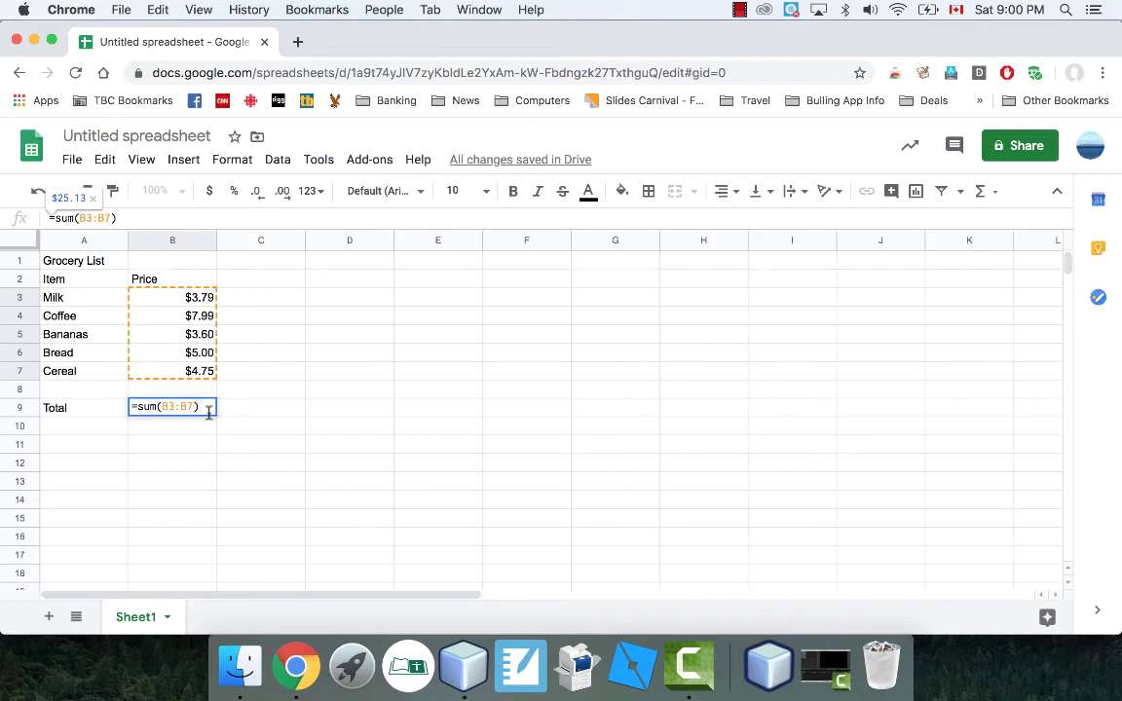
key(Return)
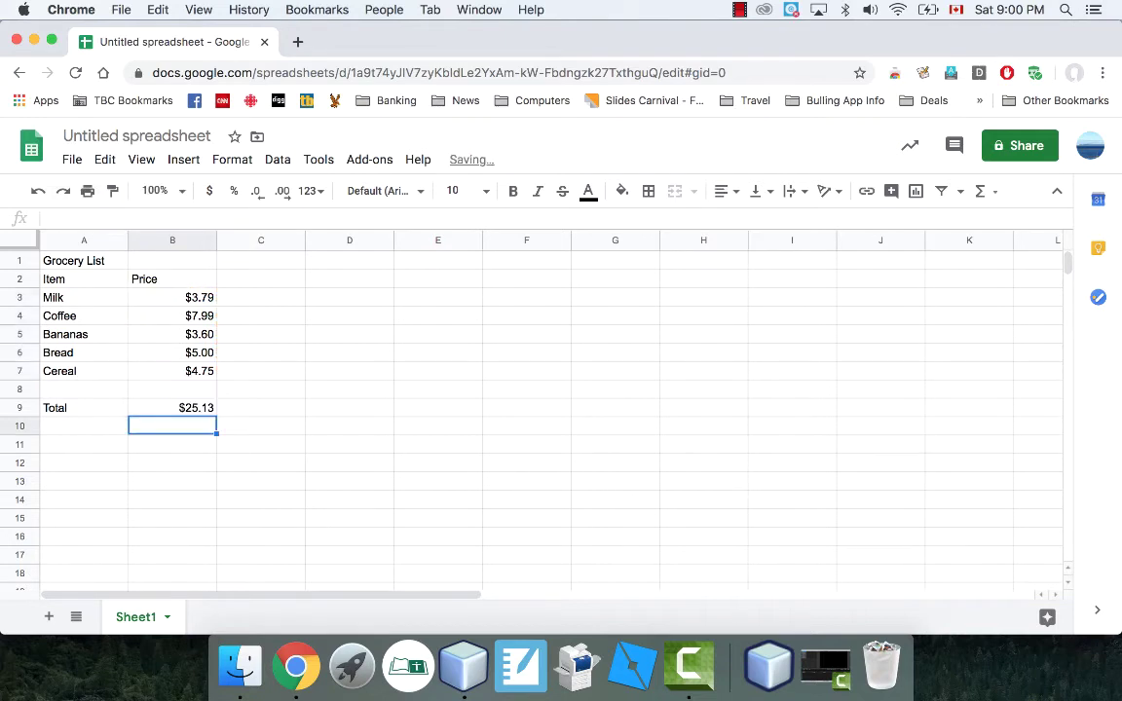
click(200, 413)
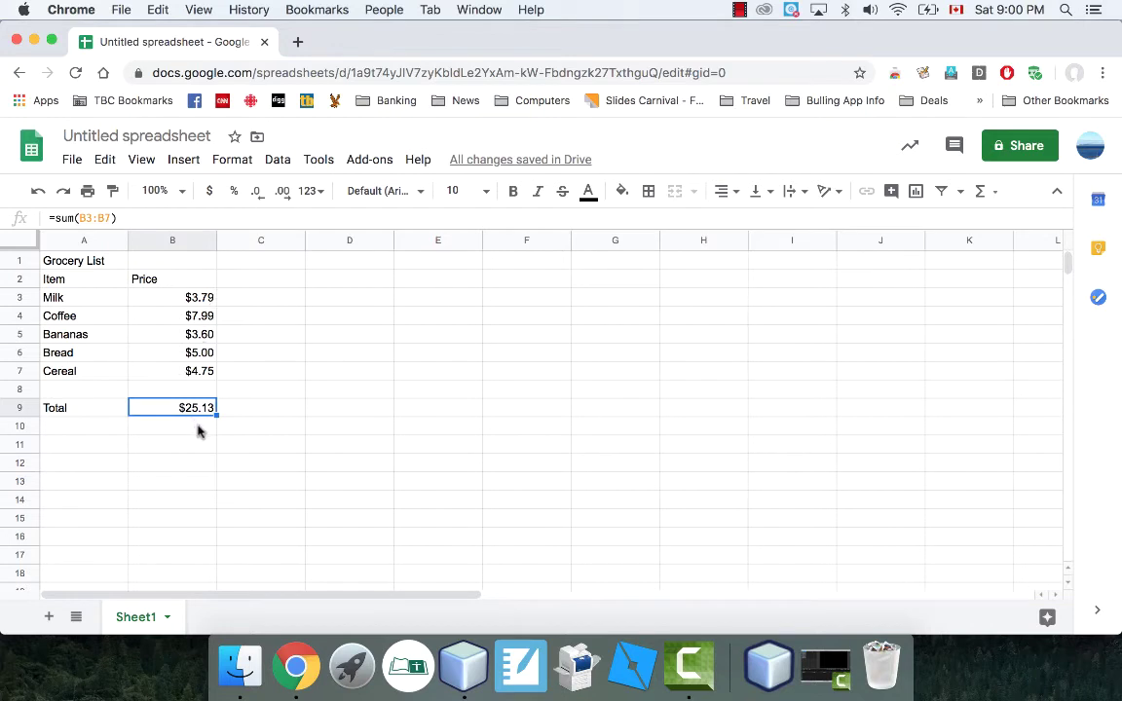
Enter the sample numbers 5, 5, 5, 6 and 7 across row 3 in cells D3 to H3
click(358, 301)
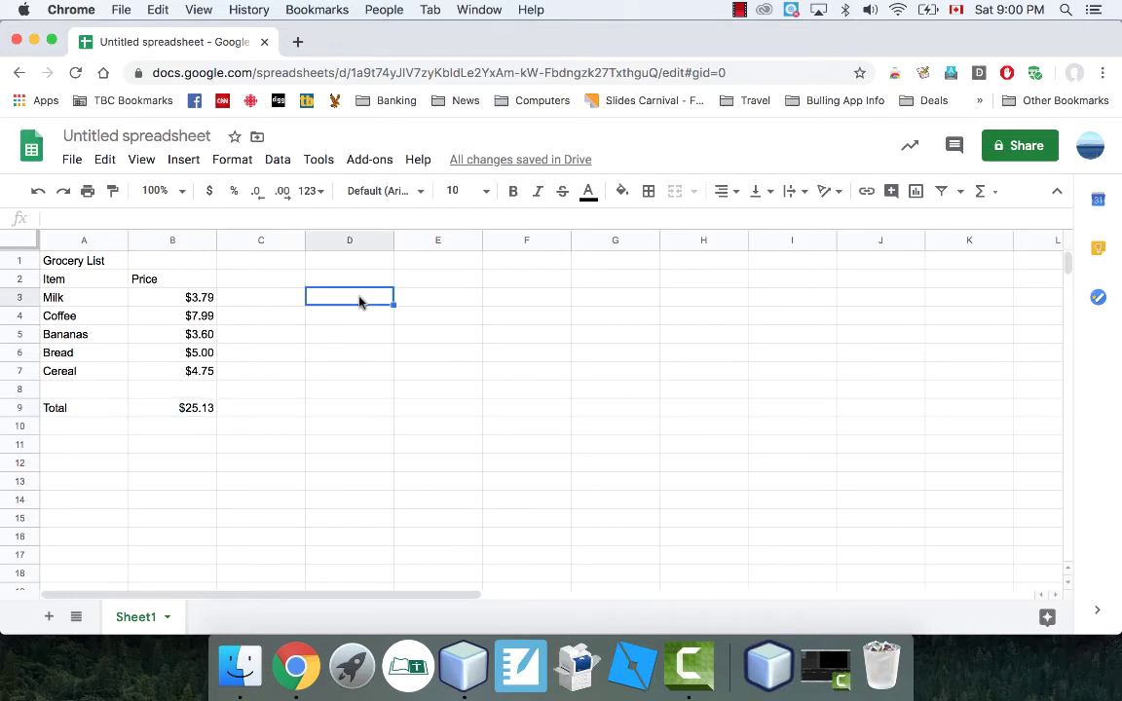
text(5)
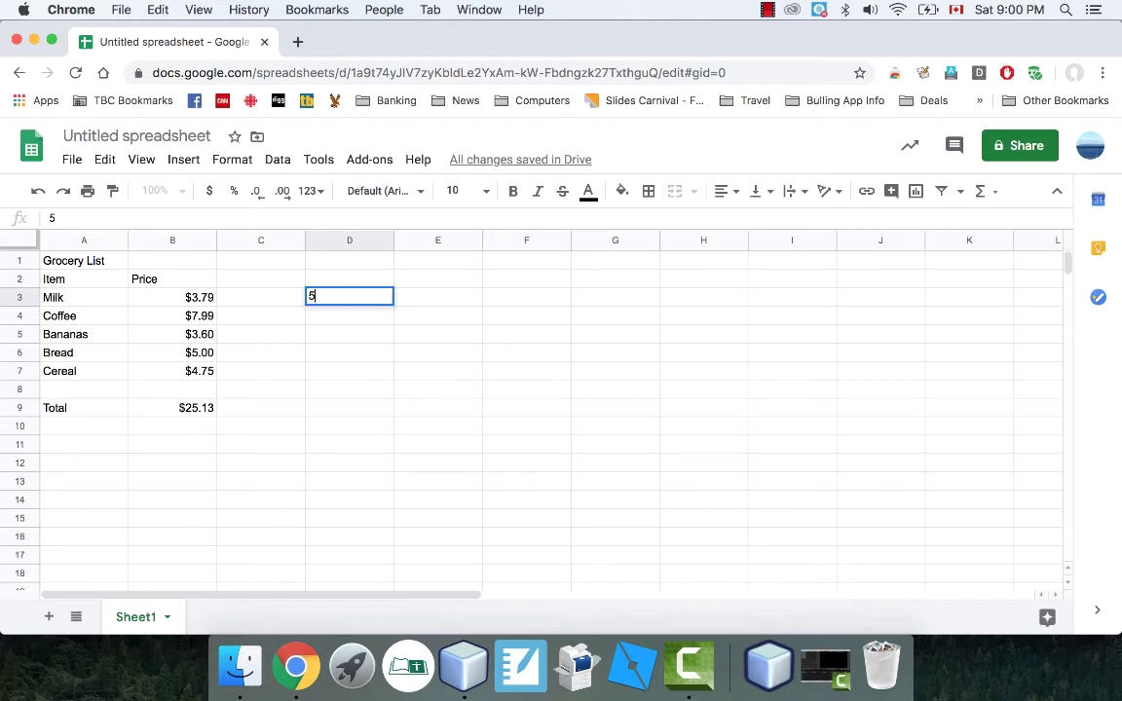
key(Tab)
text(5)
key(Tab)
text(5)
key(Tab)
text(6)
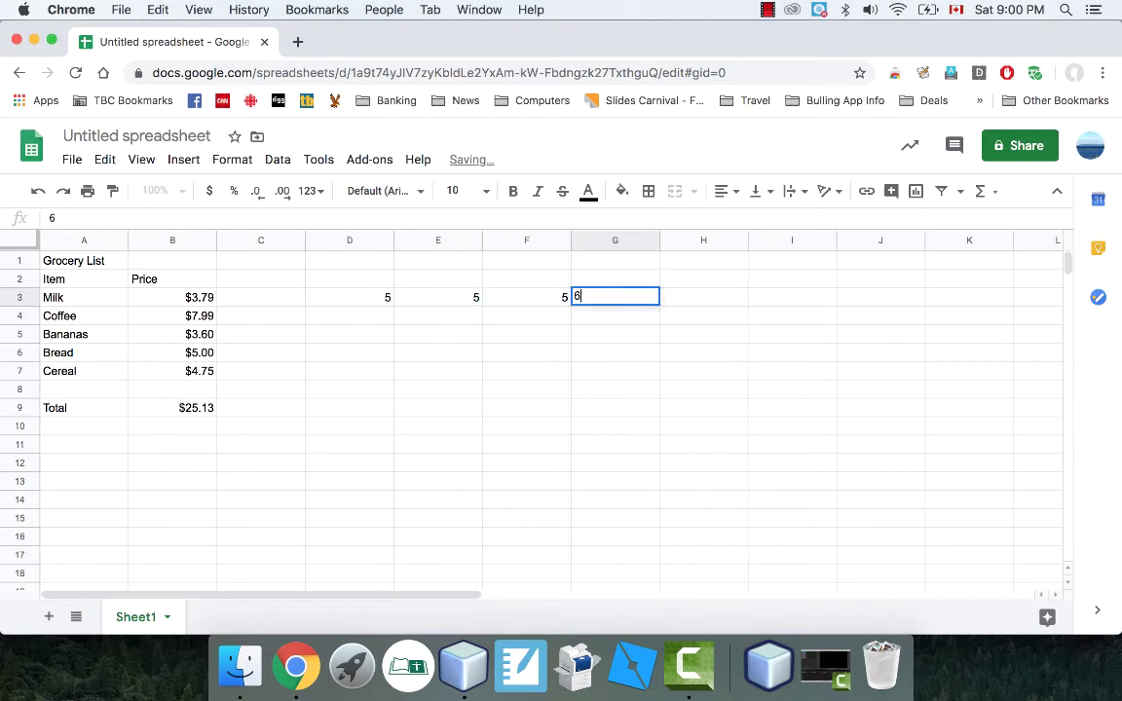
key(Tab)
text(7)
key(Tab)
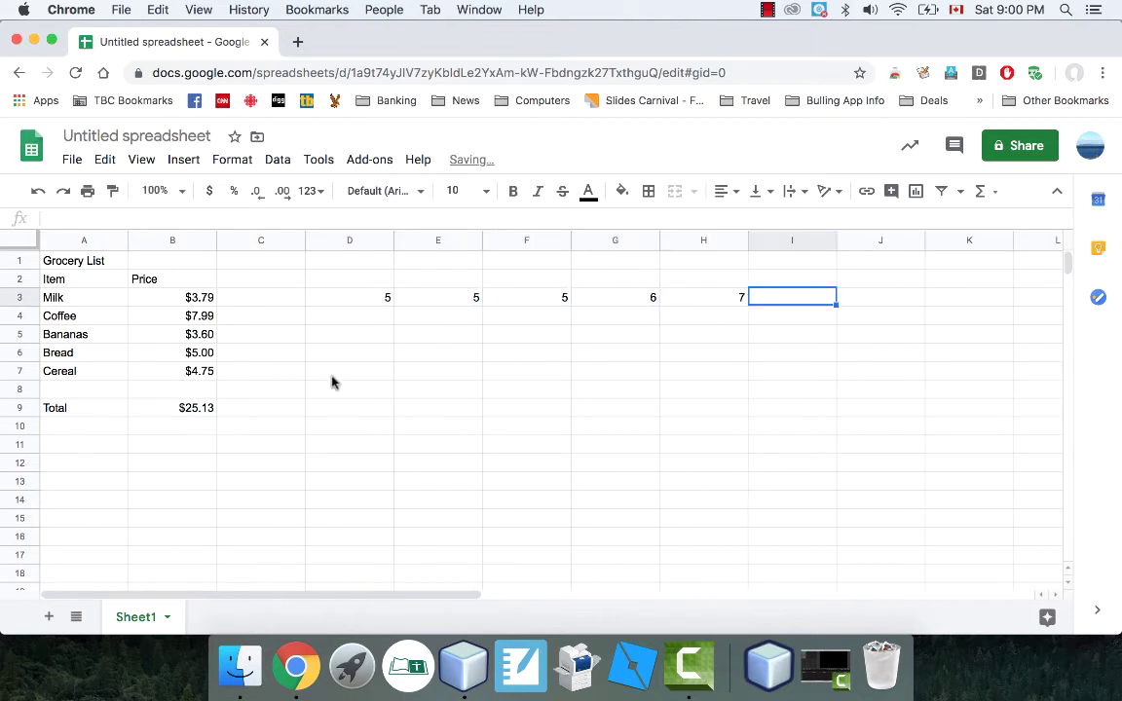
Add up the sample numbers in row 3 by entering =sum(D3:H3) in cell E7
click(428, 374)
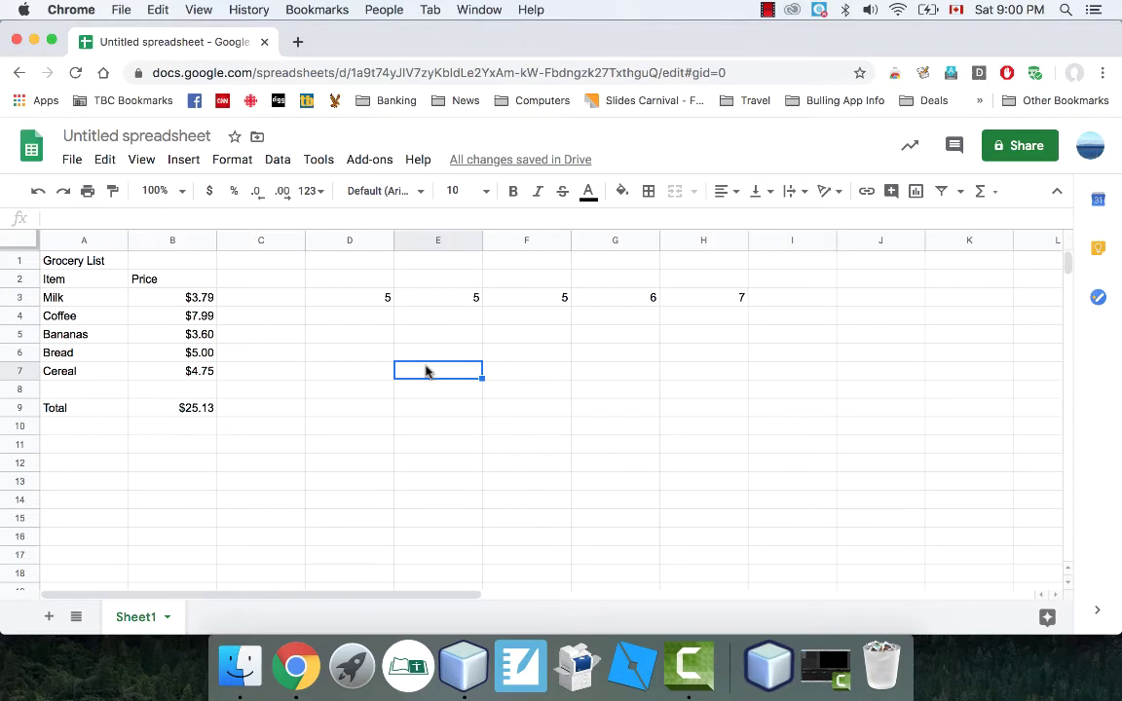
text(=sum()
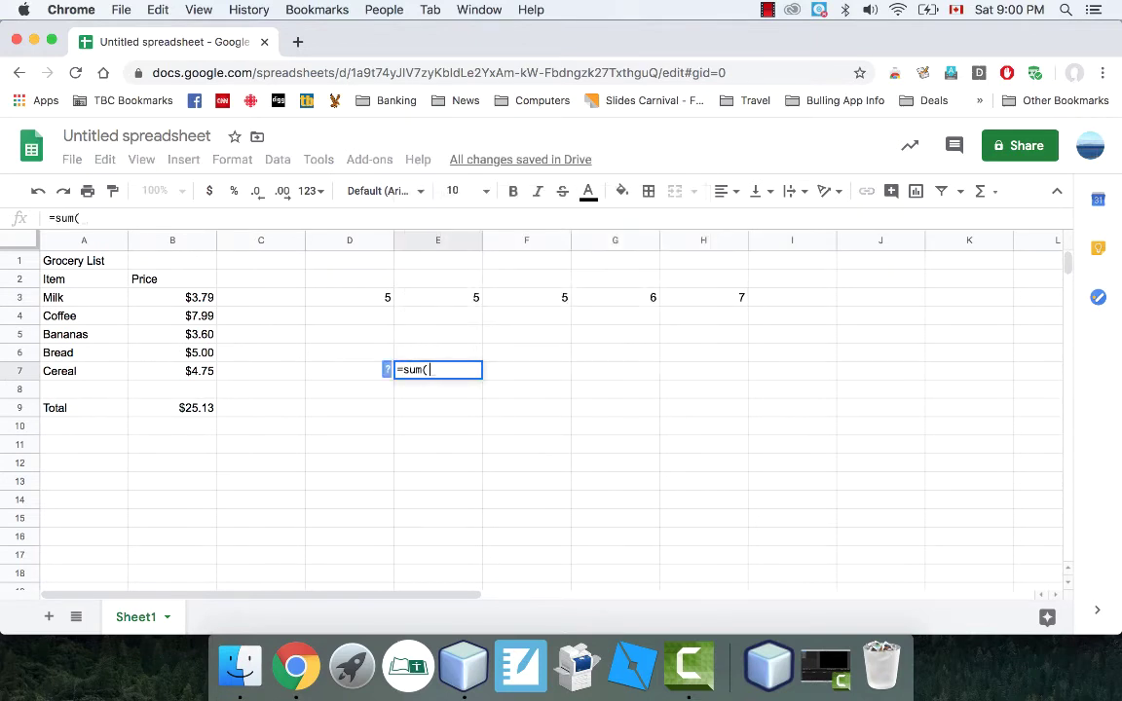
drag(382, 297, 721, 309)
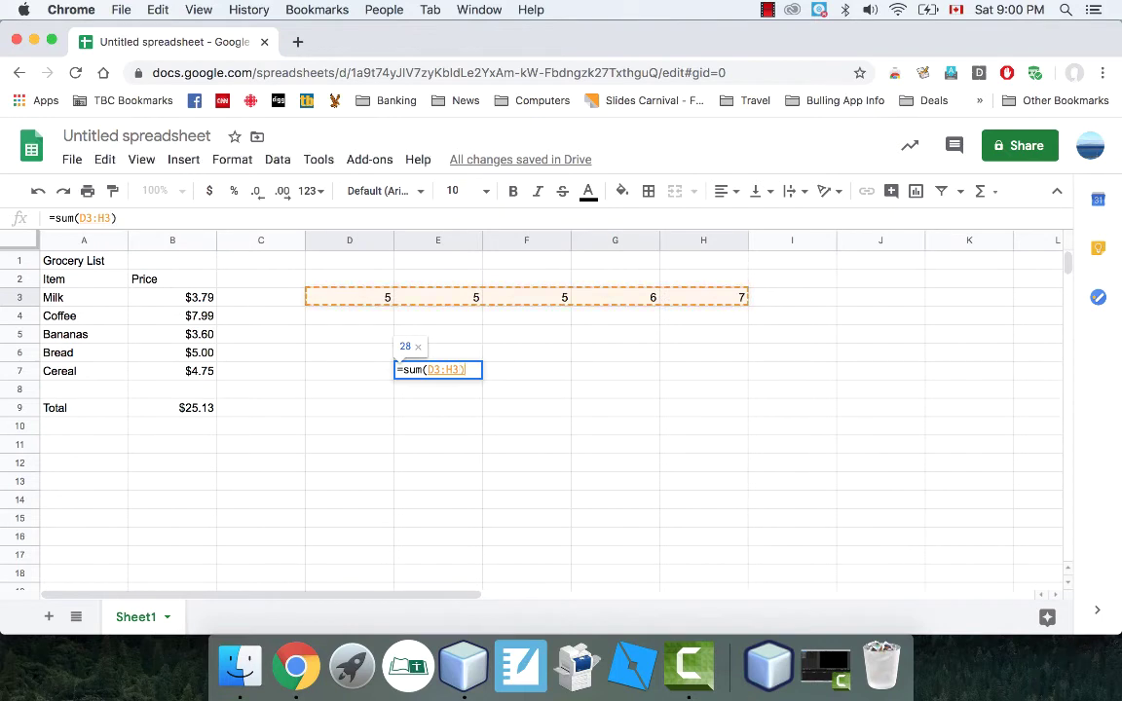
key(Return)
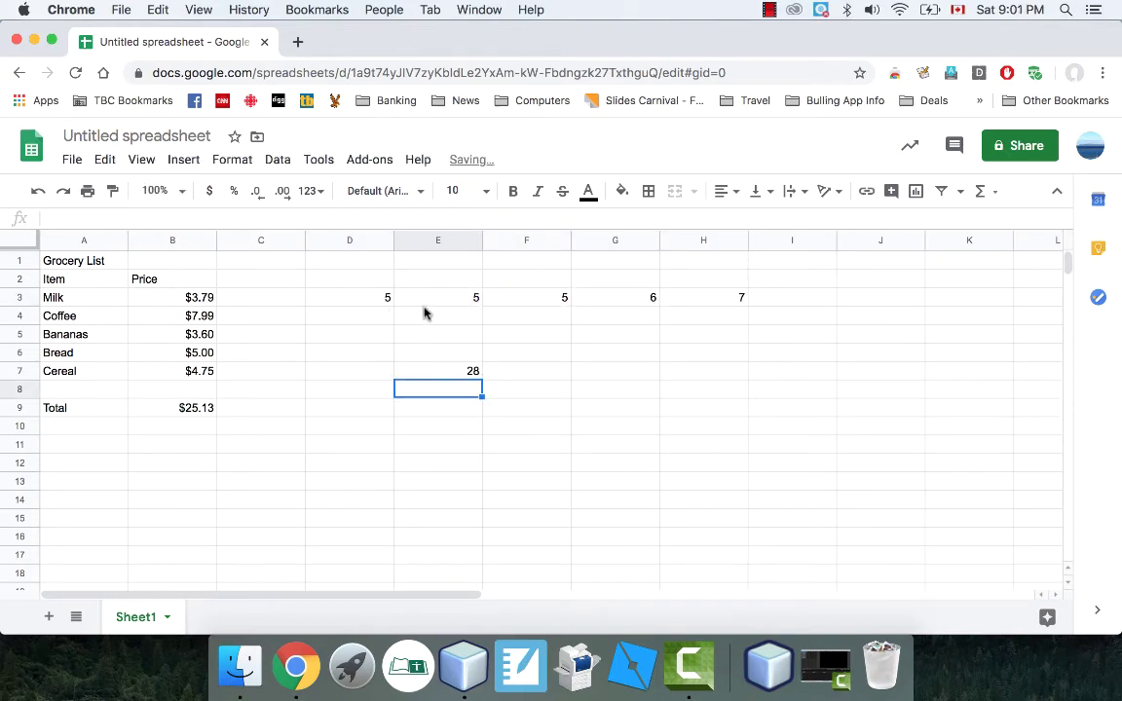
Delete the sum in E7 and clear the sample numbers from cells D3 to H3
click(451, 373)
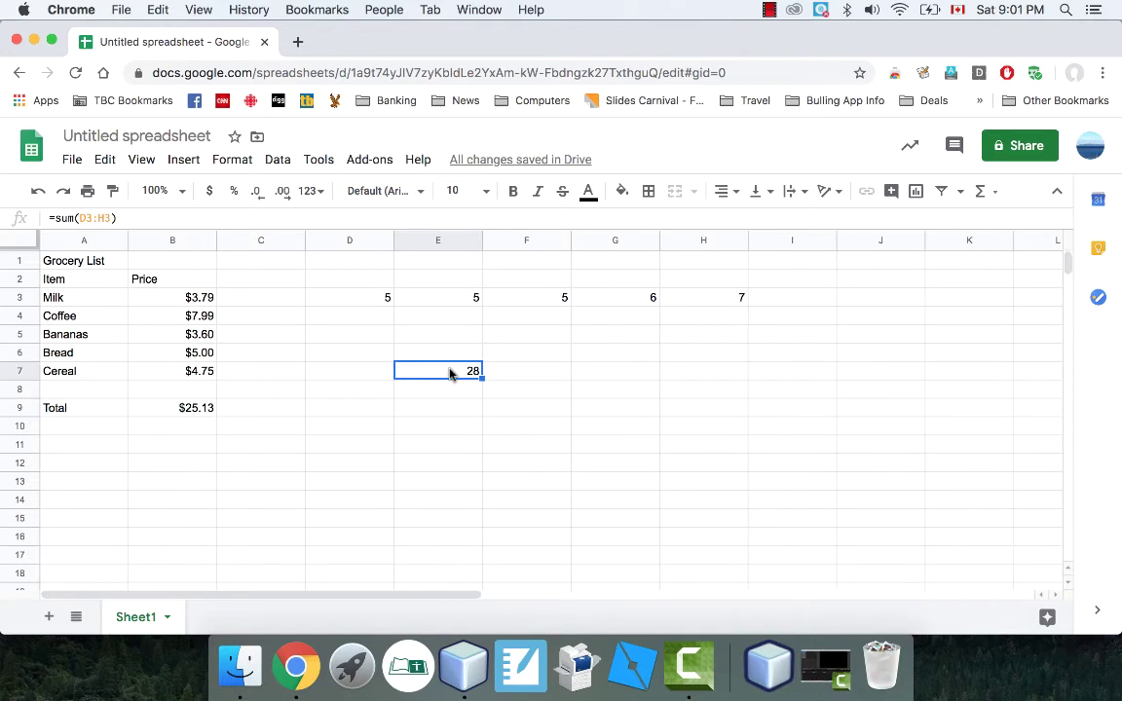
key(Delete)
drag(350, 297, 712, 308)
key(Delete)
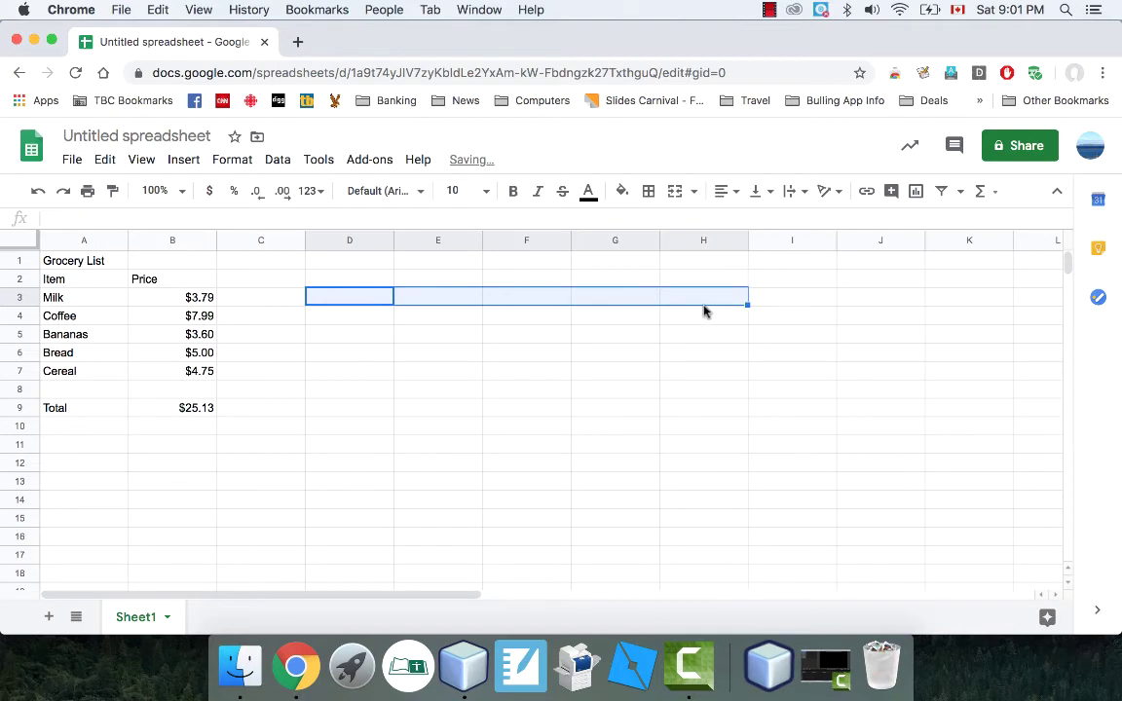
Change the Bread price in B6 to 2
click(326, 410)
click(199, 407)
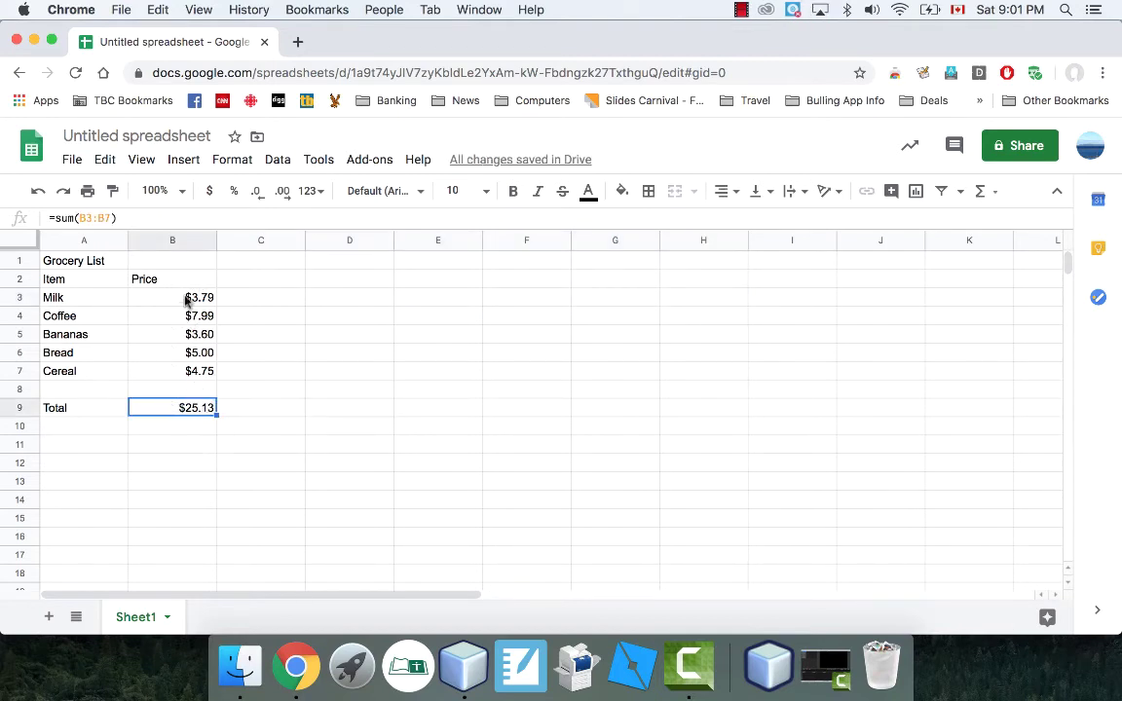
click(194, 376)
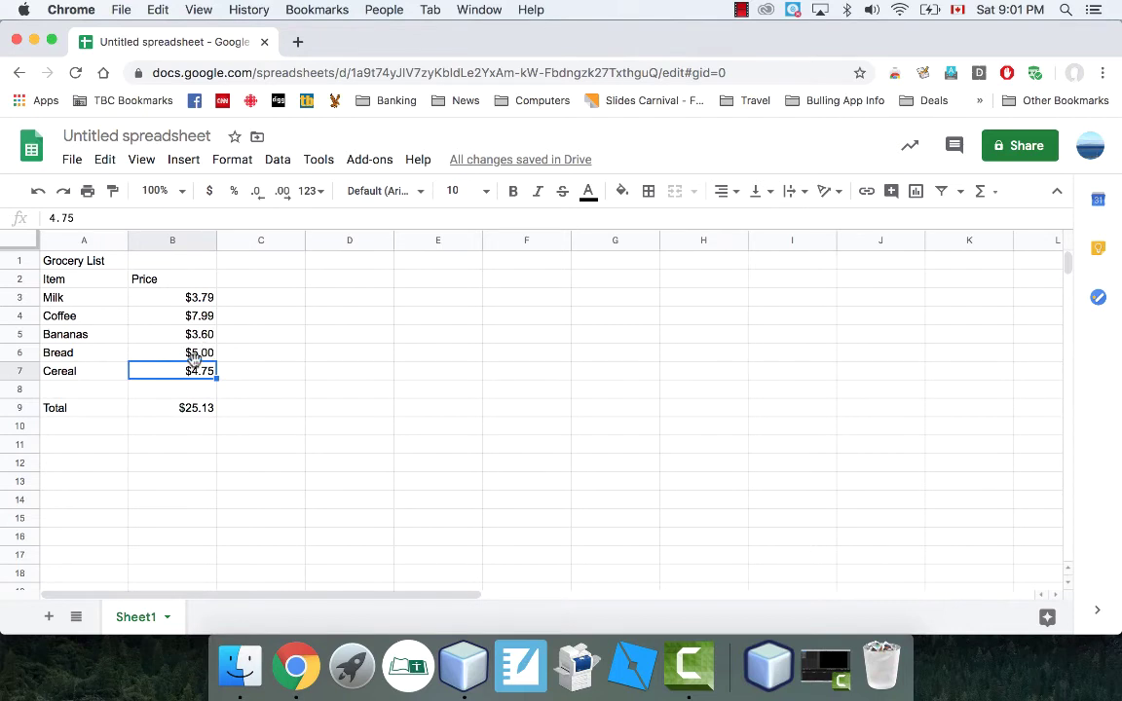
double_click(193, 357)
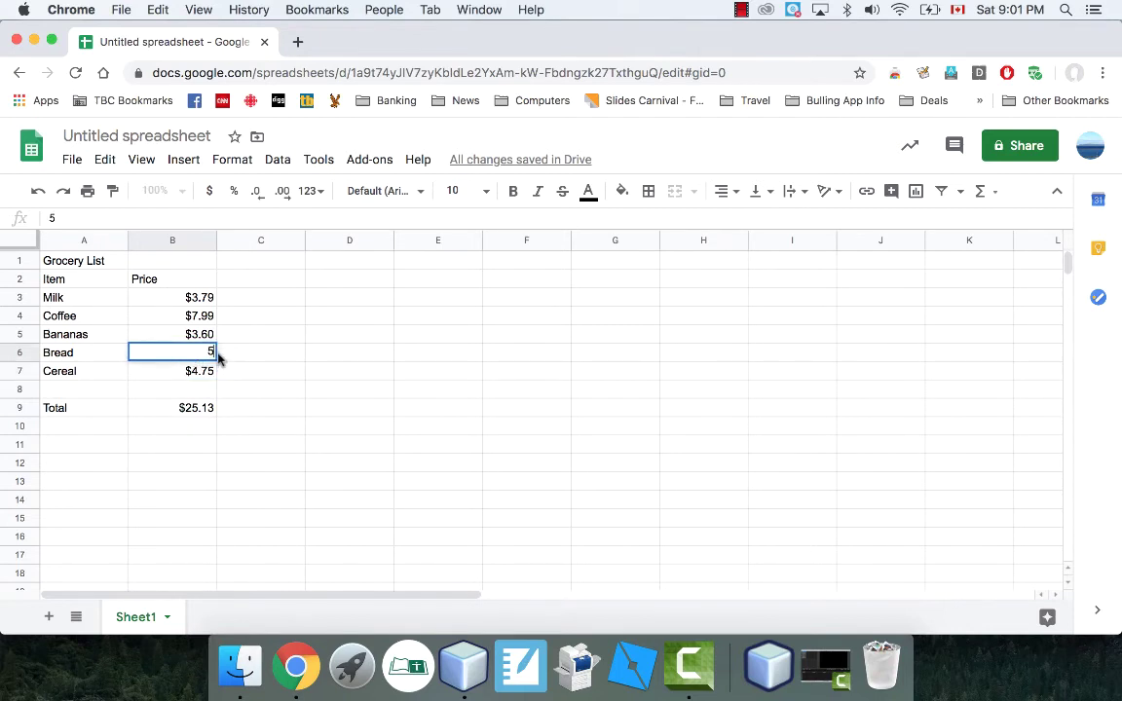
key(BackSpace)
text(2)
key(Return)
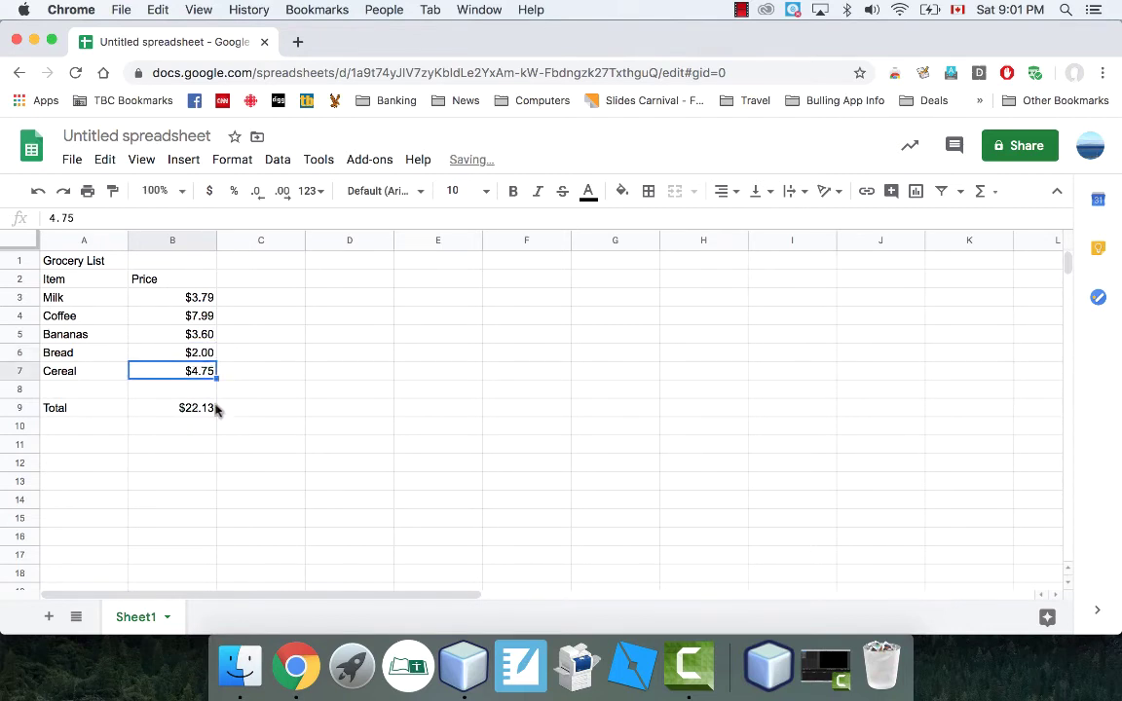
Change the Cereal price in B7 to 2.99
double_click(205, 372)
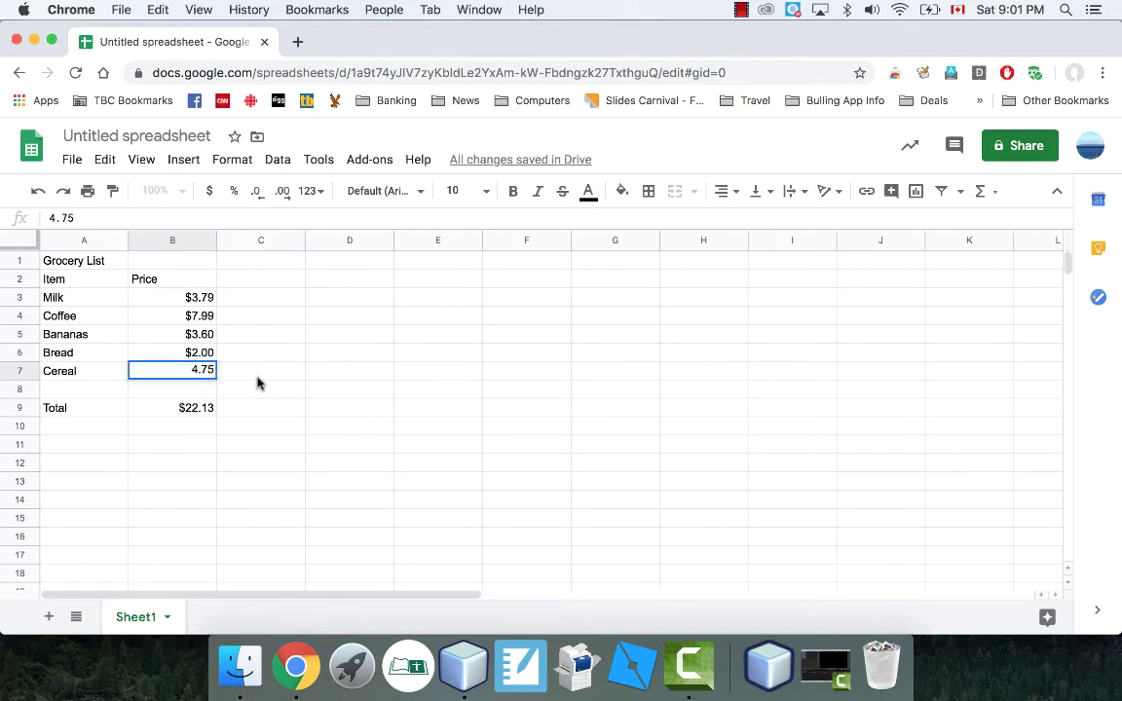
key(BackSpace)
key(BackSpace)
key(BackSpace)
key(BackSpace)
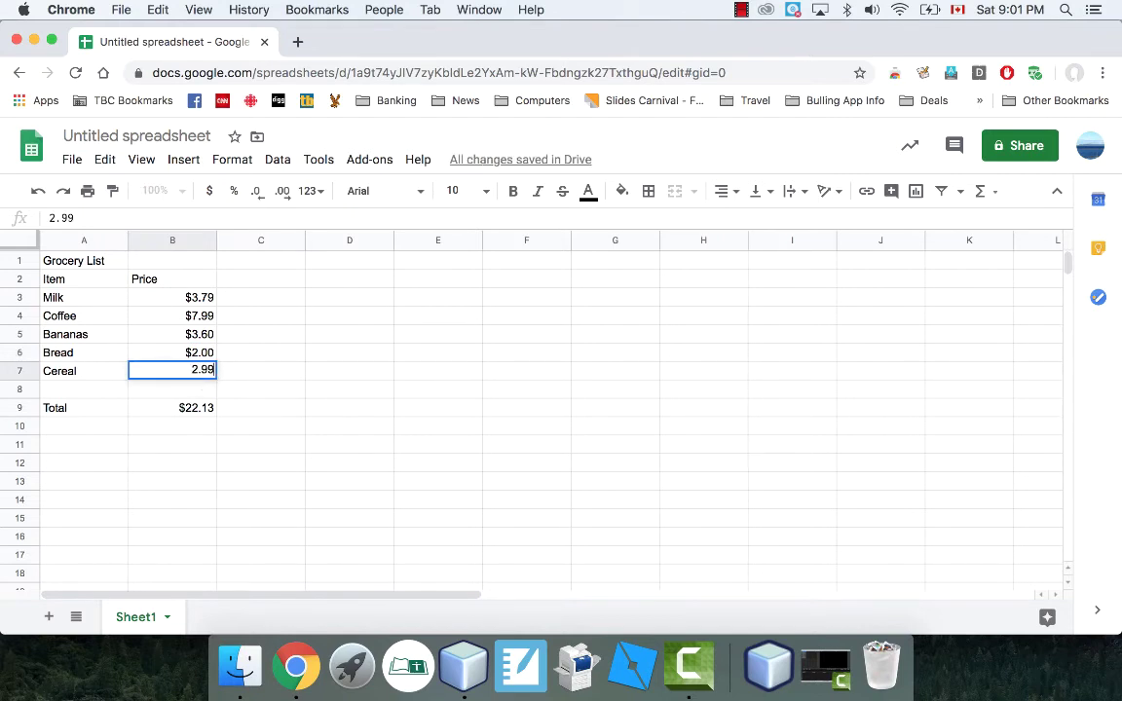
key(Return)
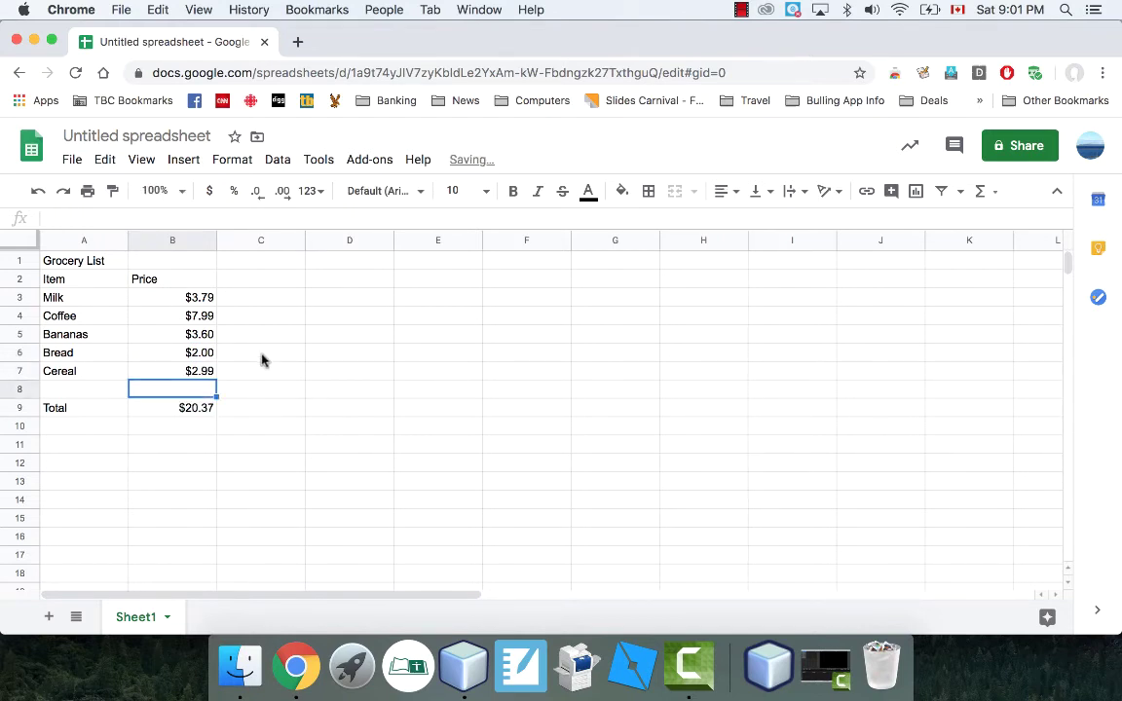
Change the Coffee price in B4 to 6.99 and check the total cell B9
double_click(201, 314)
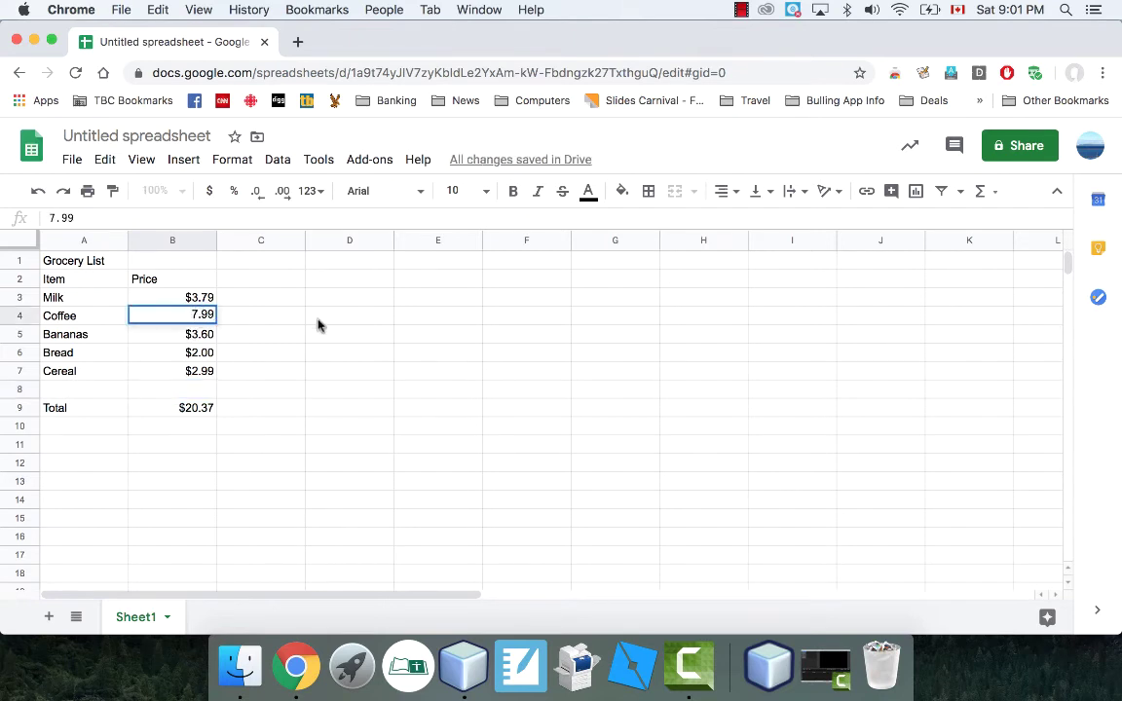
key(BackSpace)
text(6)
key(Return)
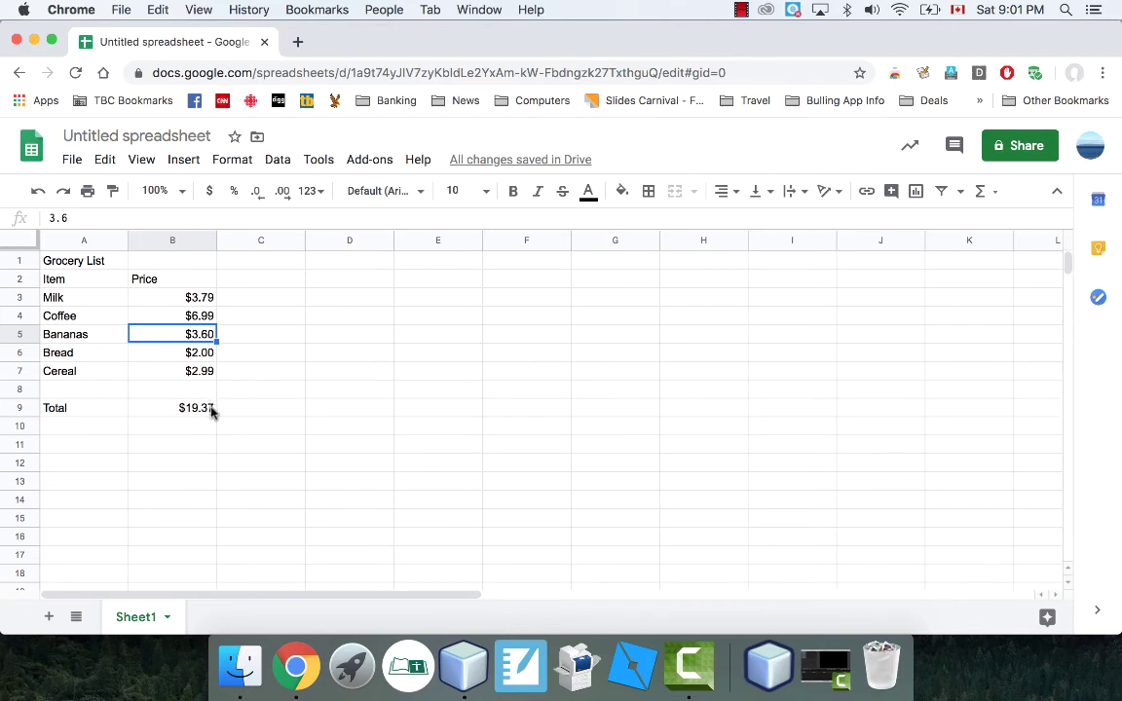
click(178, 413)
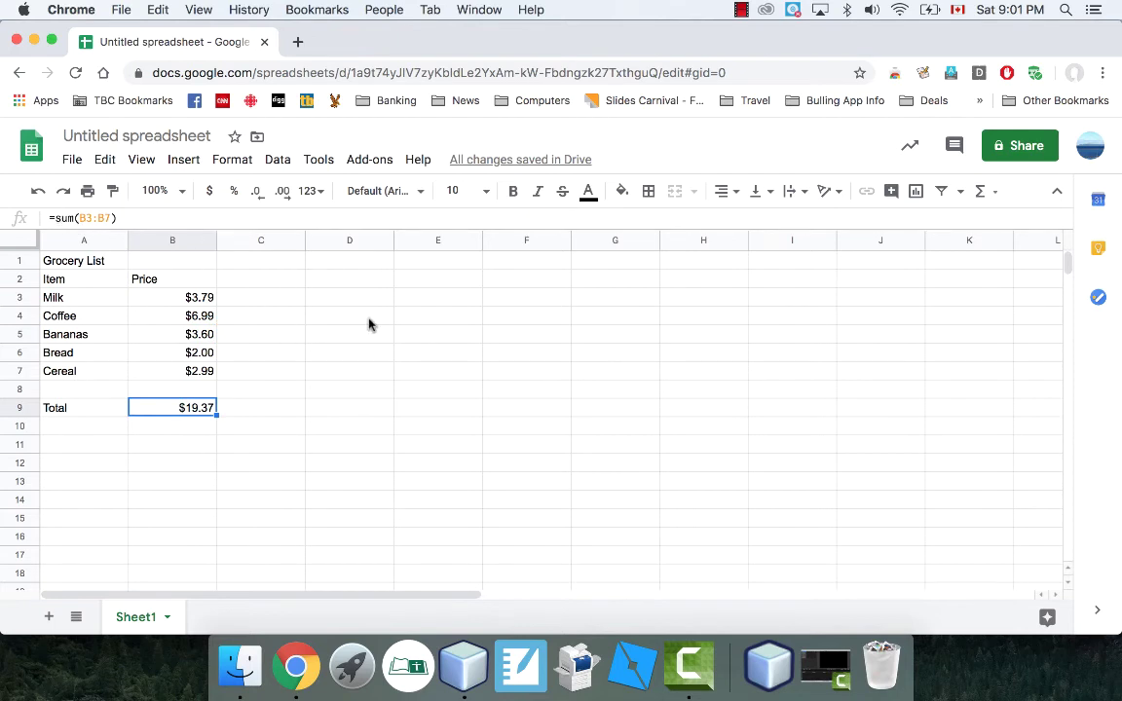
Enter the date April 11, 2020 in cell D1
click(329, 263)
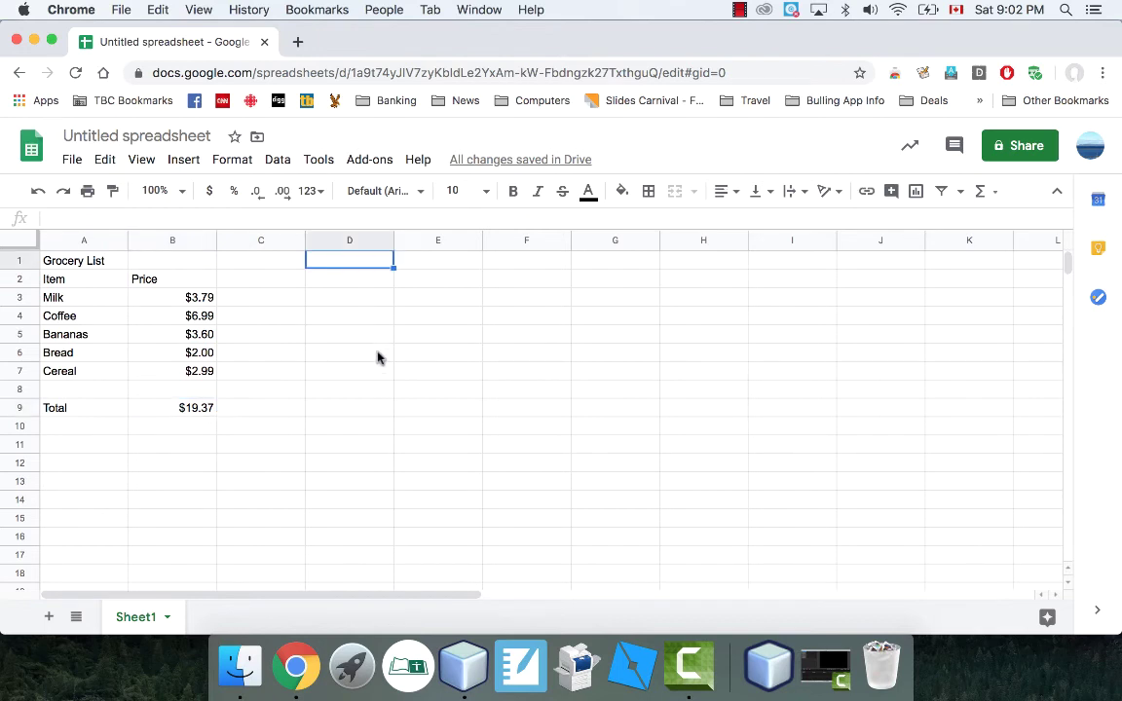
click(983, 9)
click(983, 9)
text(April 11, 2020)
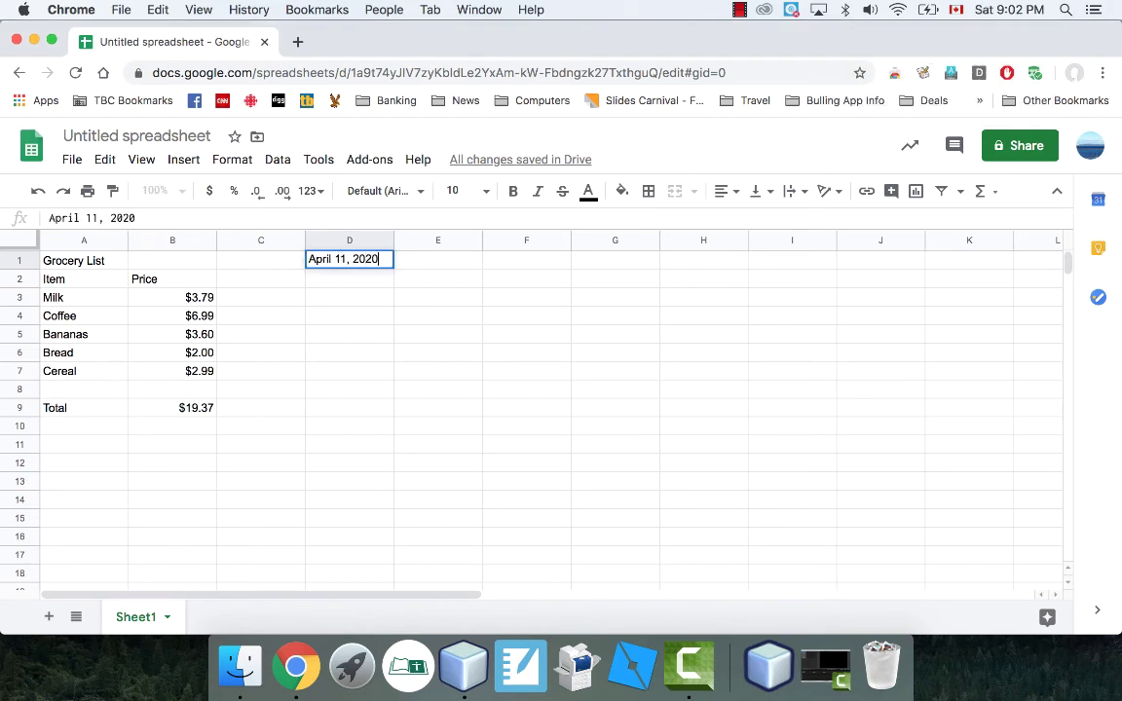
key(Return)
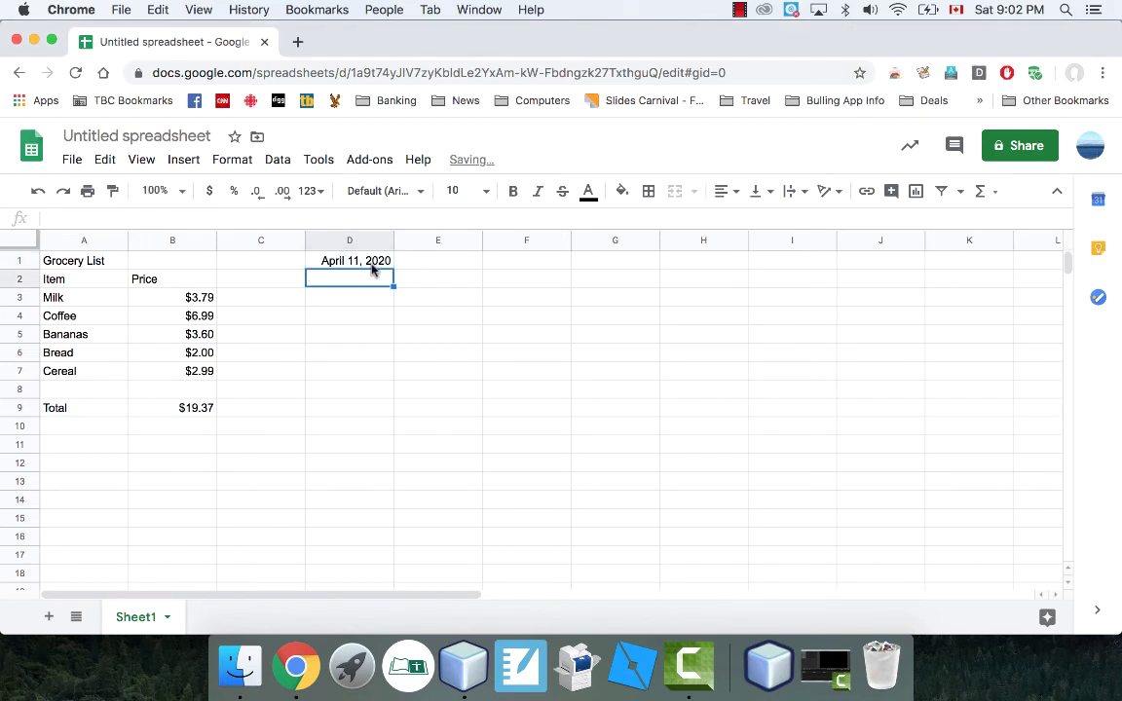
Apply the Date number format in the 9/26/2008 style to the date in D1
click(354, 267)
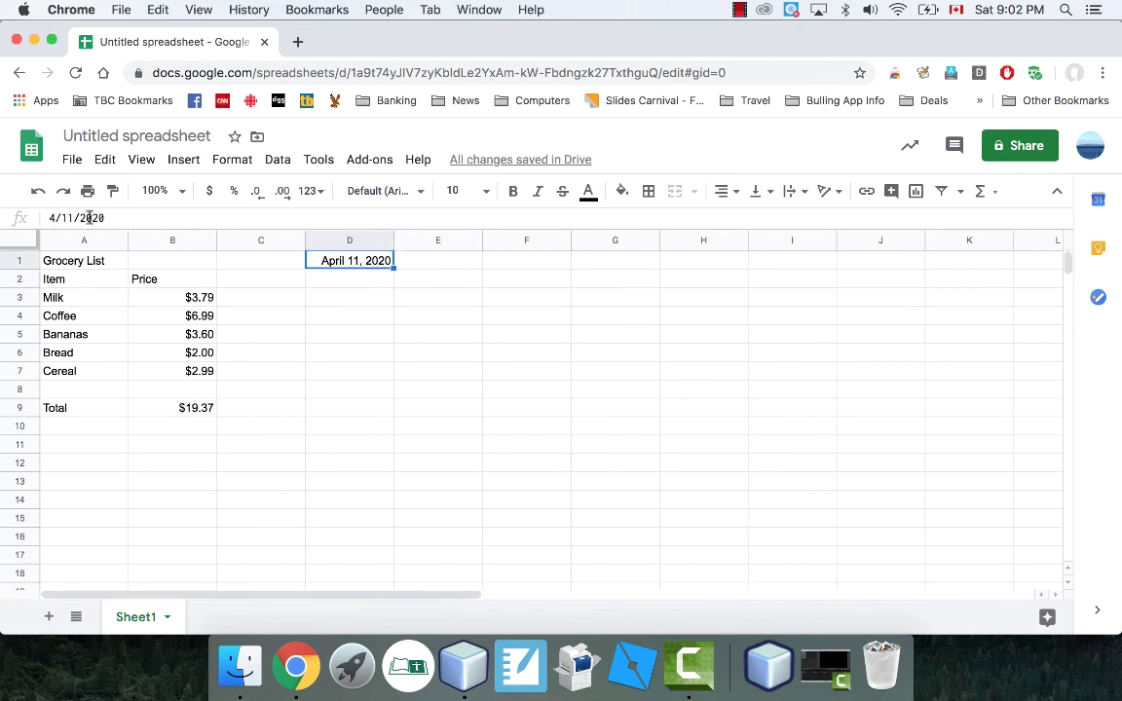
click(234, 161)
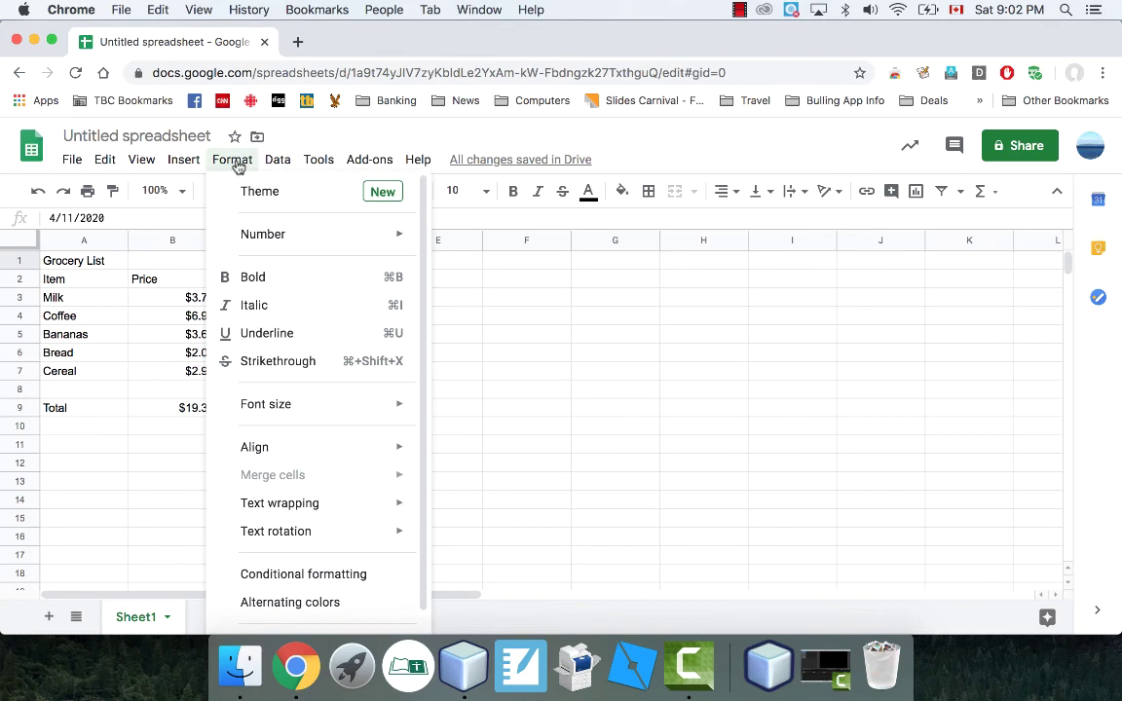
mouse_move(303, 239)
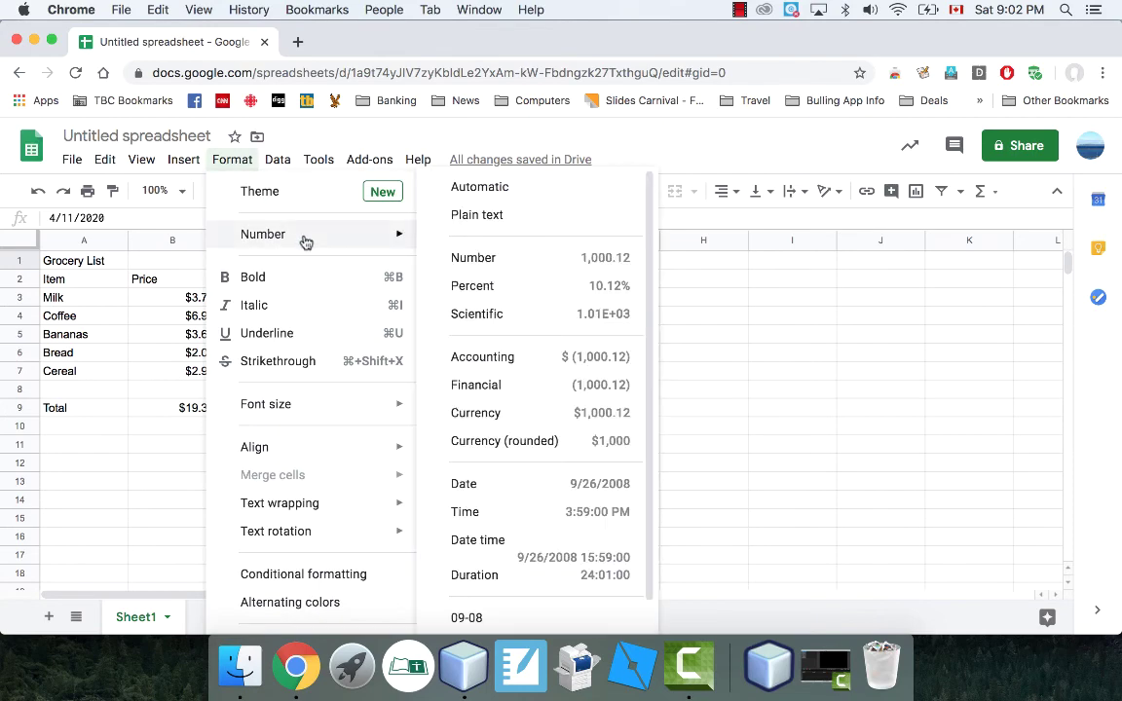
click(522, 488)
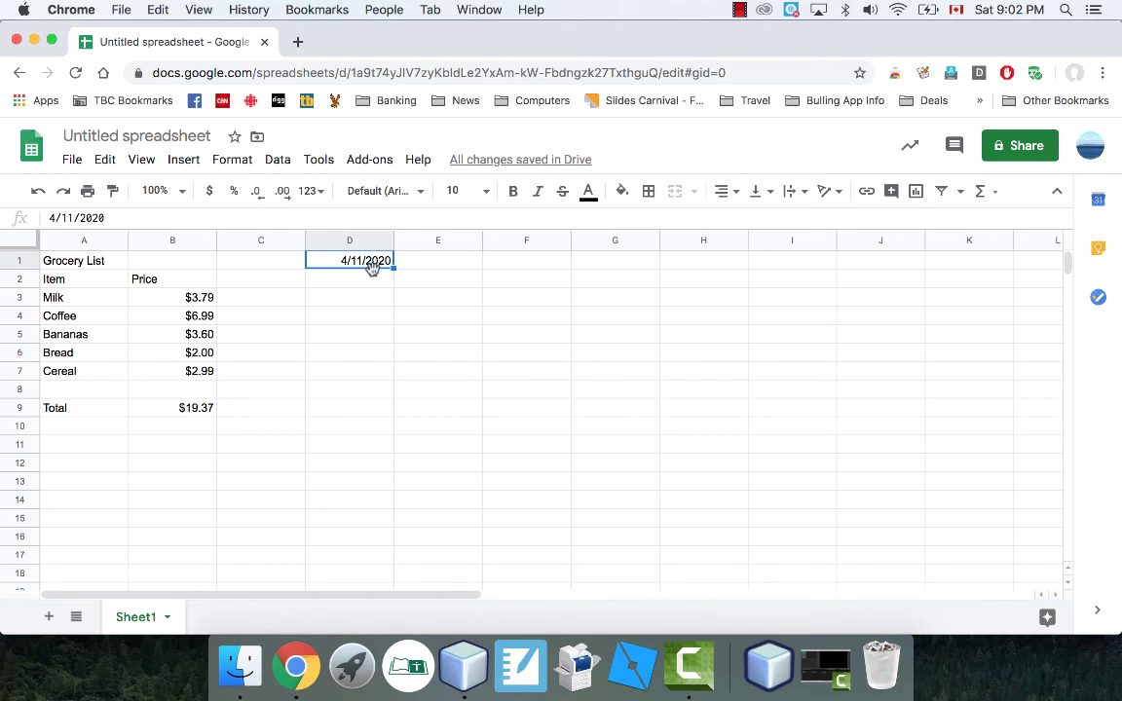
click(340, 280)
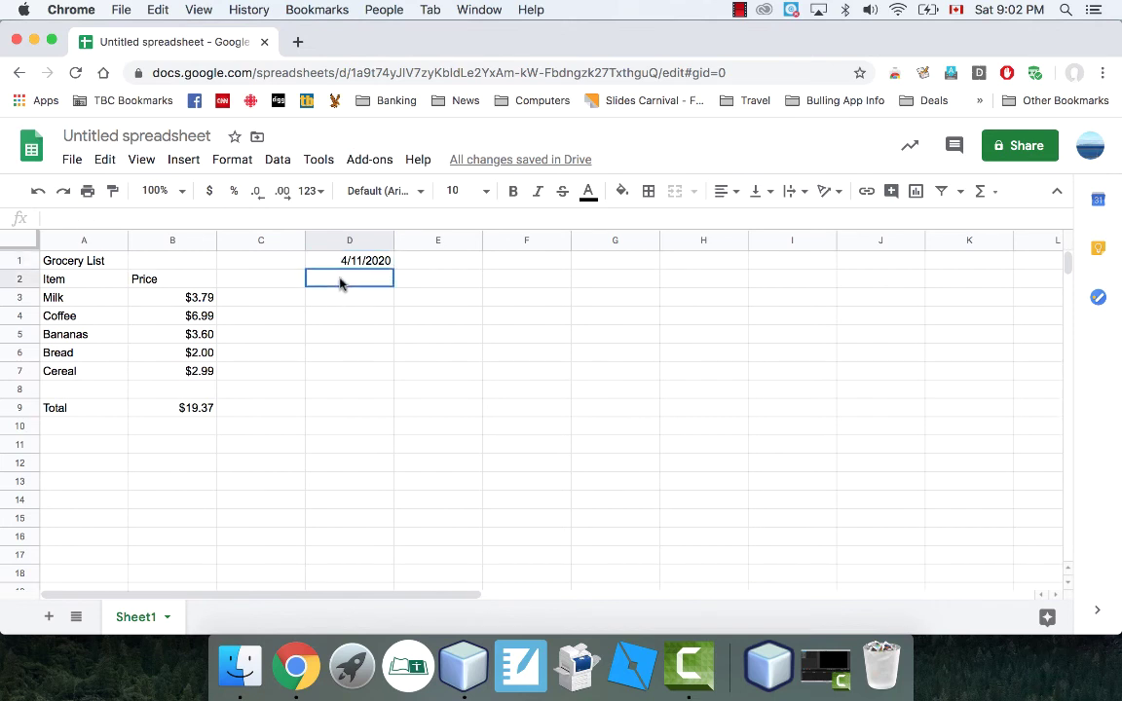
click(343, 261)
click(227, 161)
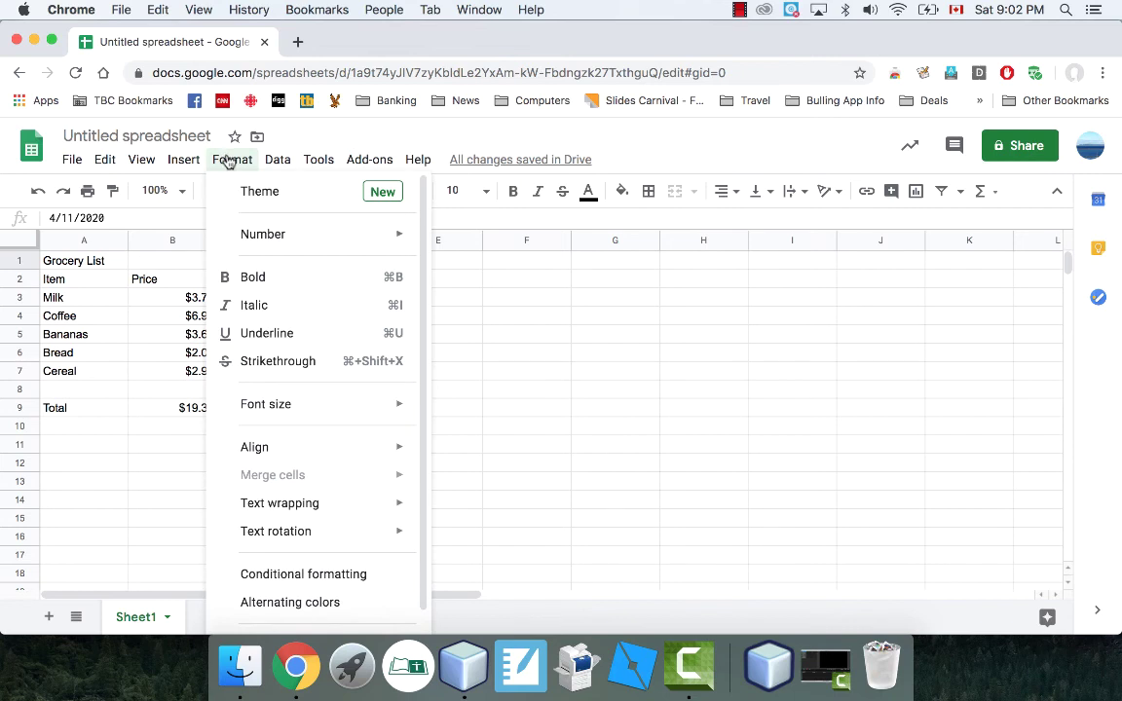
mouse_move(322, 234)
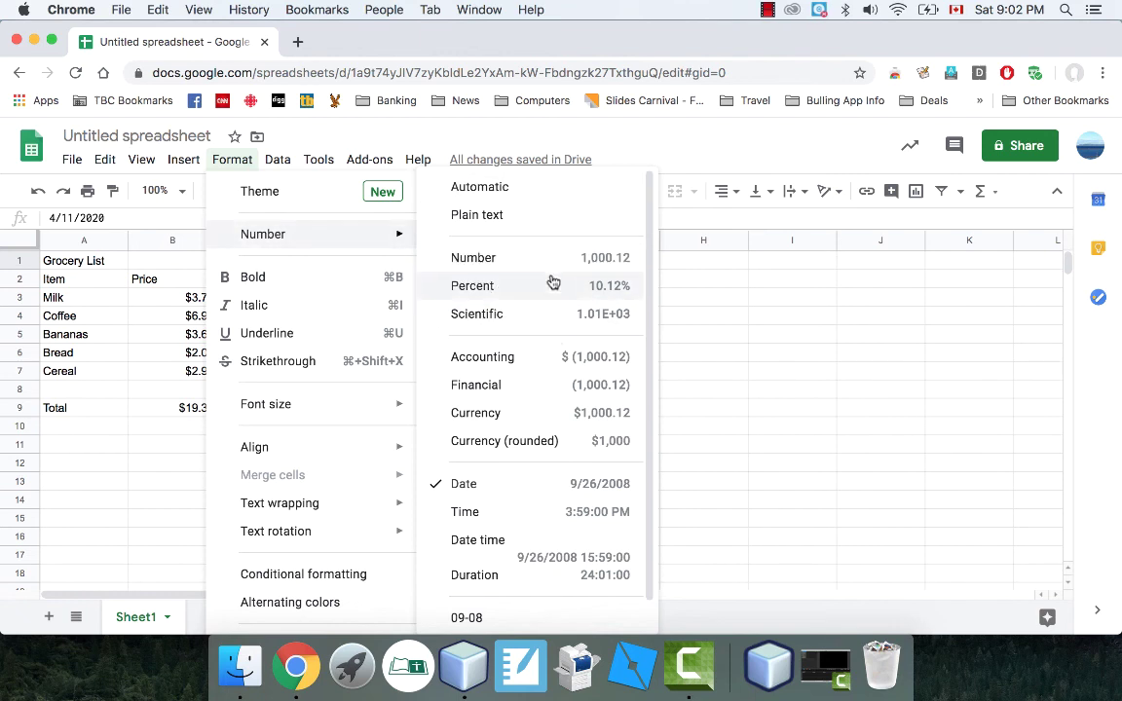
click(701, 334)
click(250, 325)
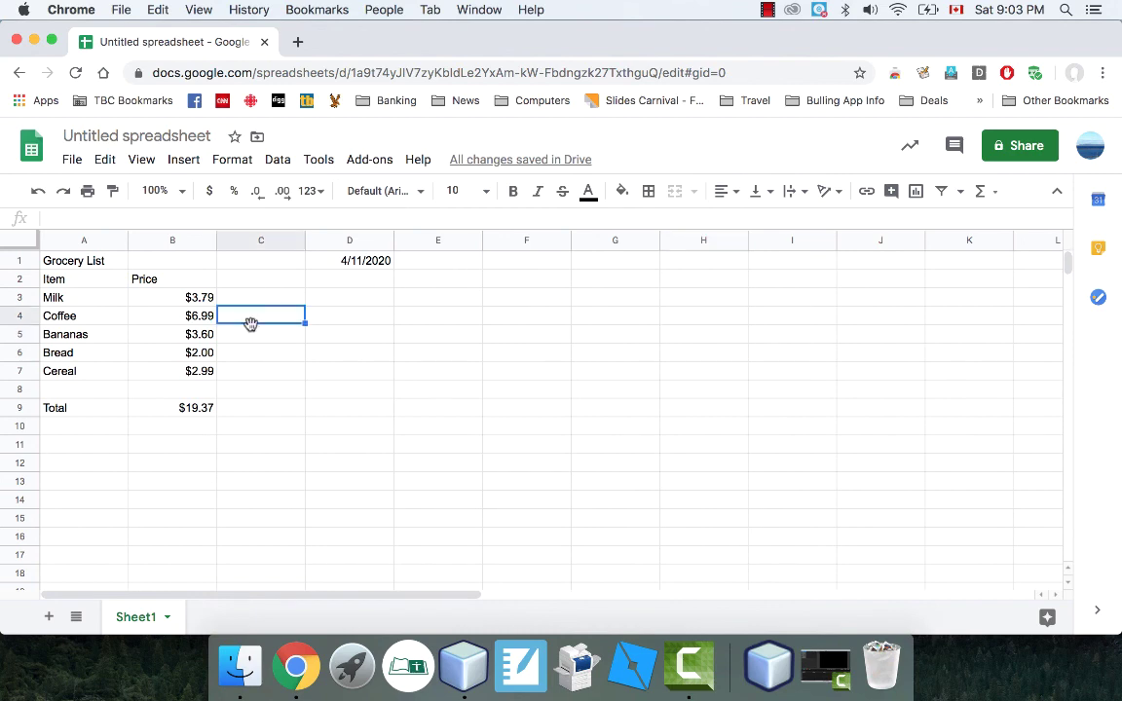
click(187, 413)
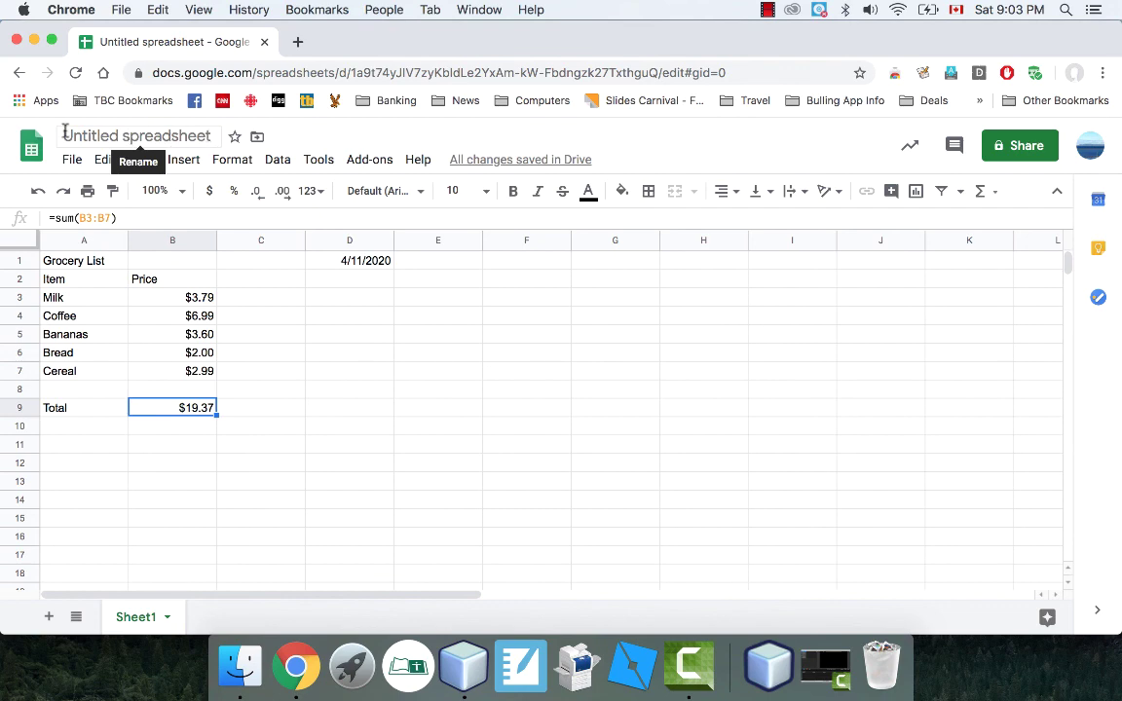
Rename the spreadsheet file as Spreadsheet Sum Example
click(184, 136)
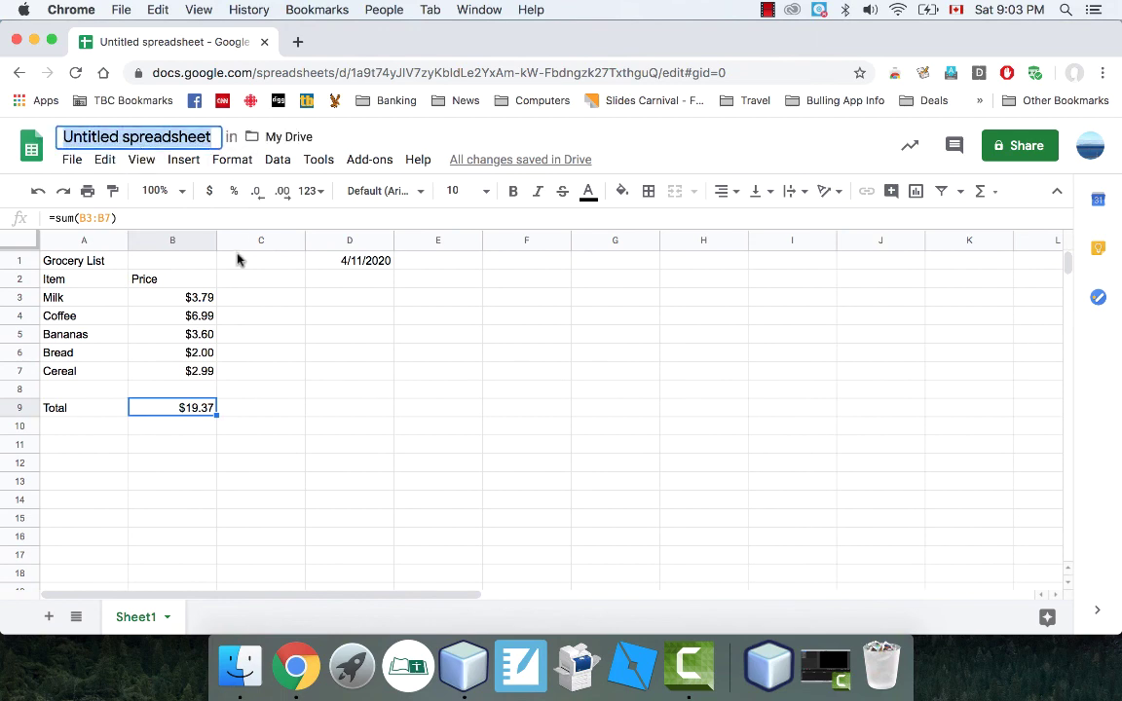
text(Spreadsheet )
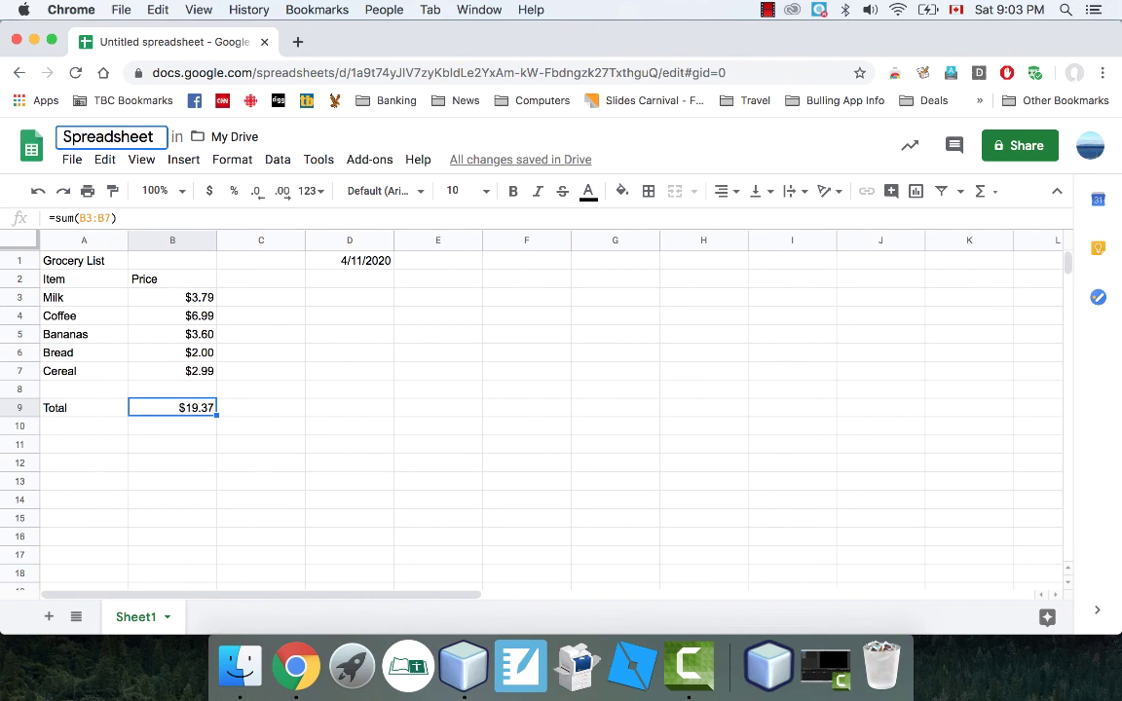
text(Sum Exa)
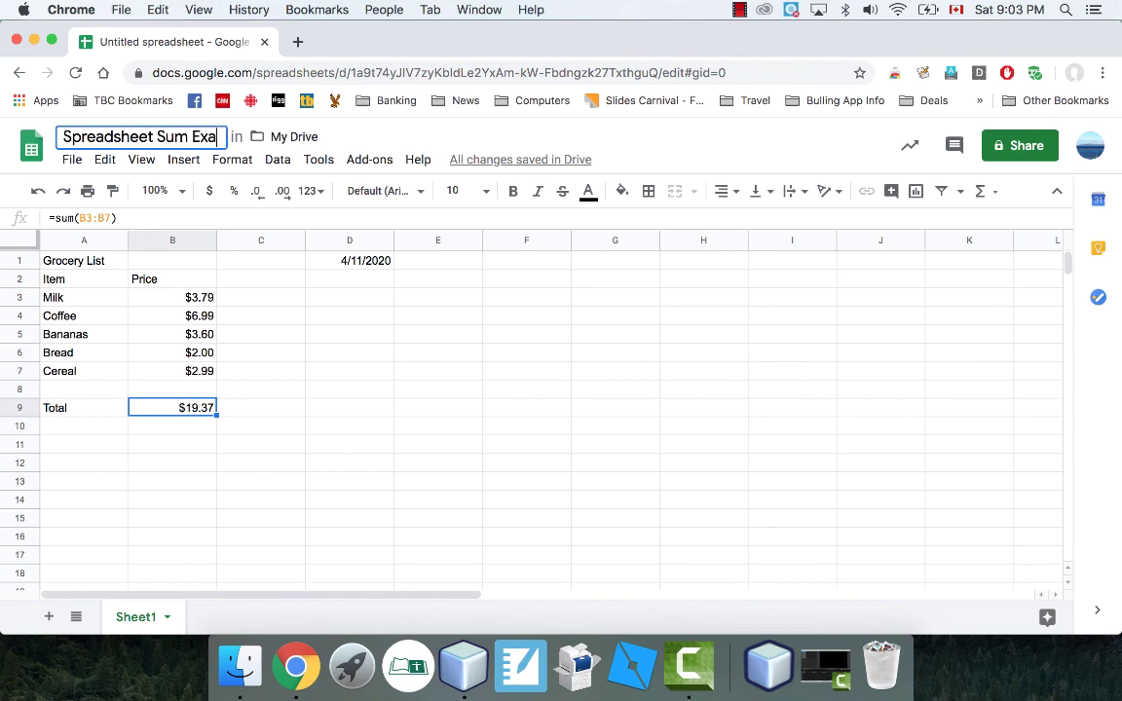
text(mple)
key(Return)
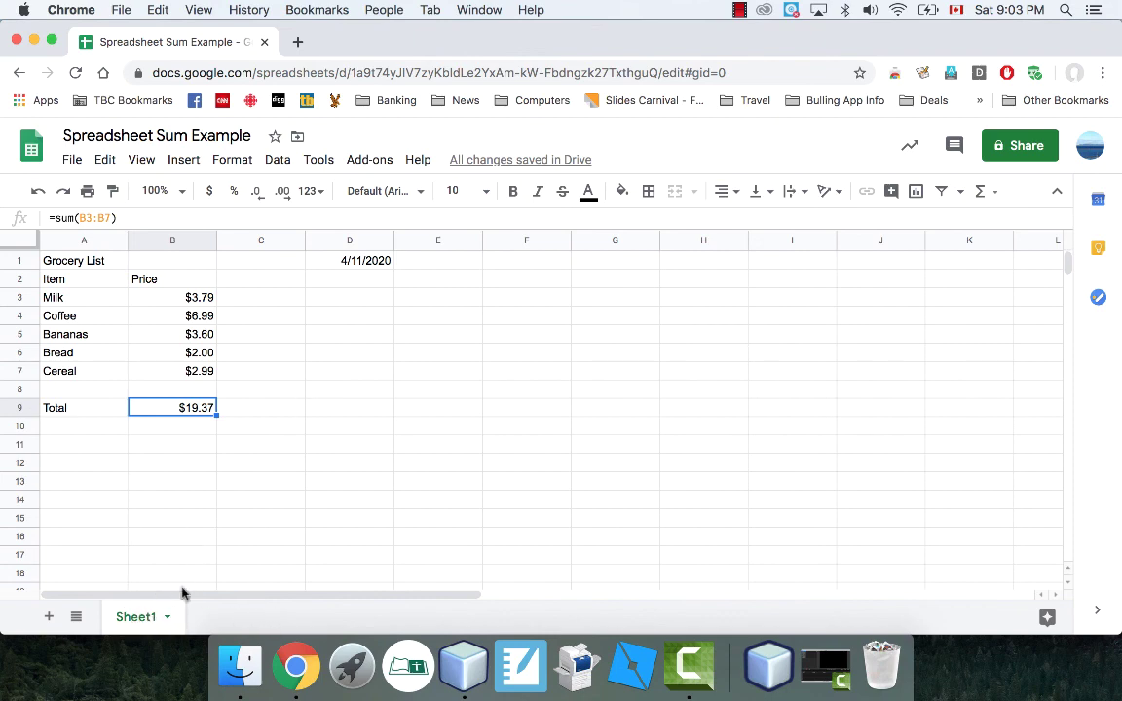
double_click(145, 616)
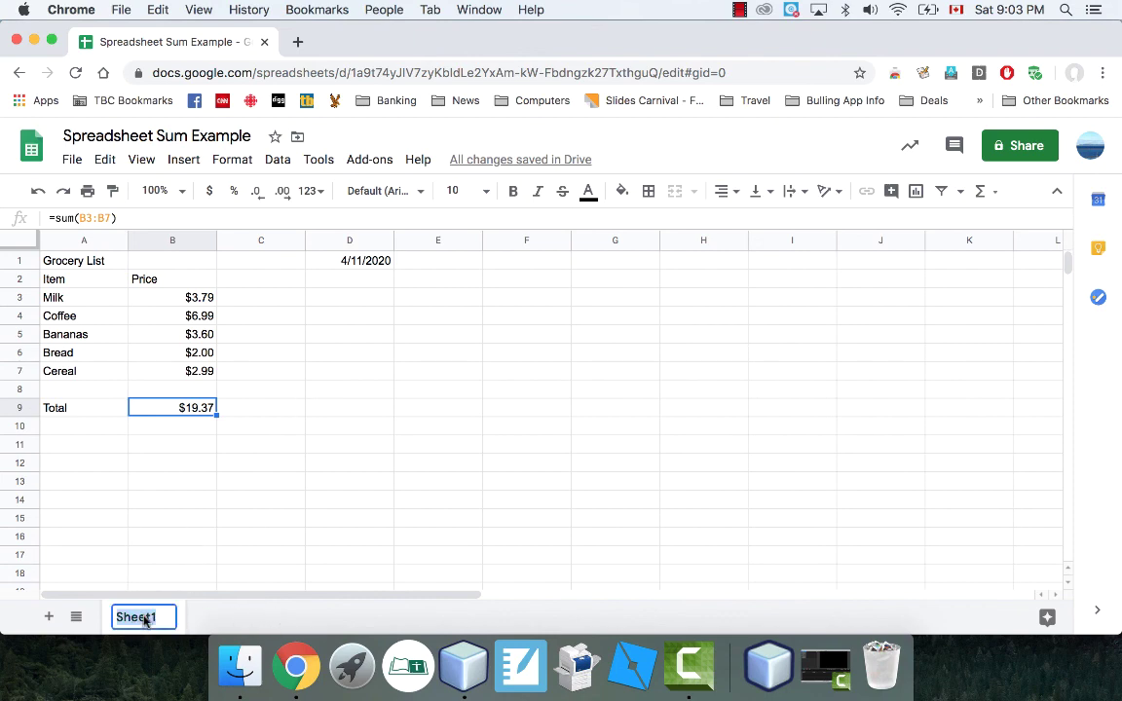
click(211, 618)
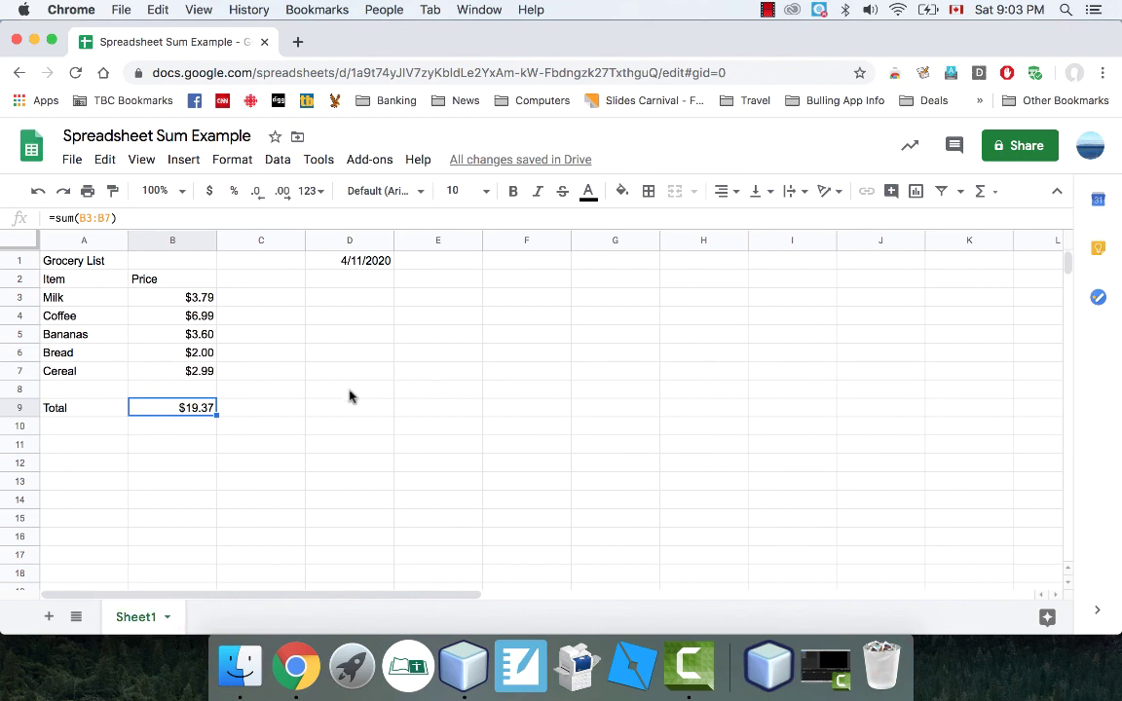